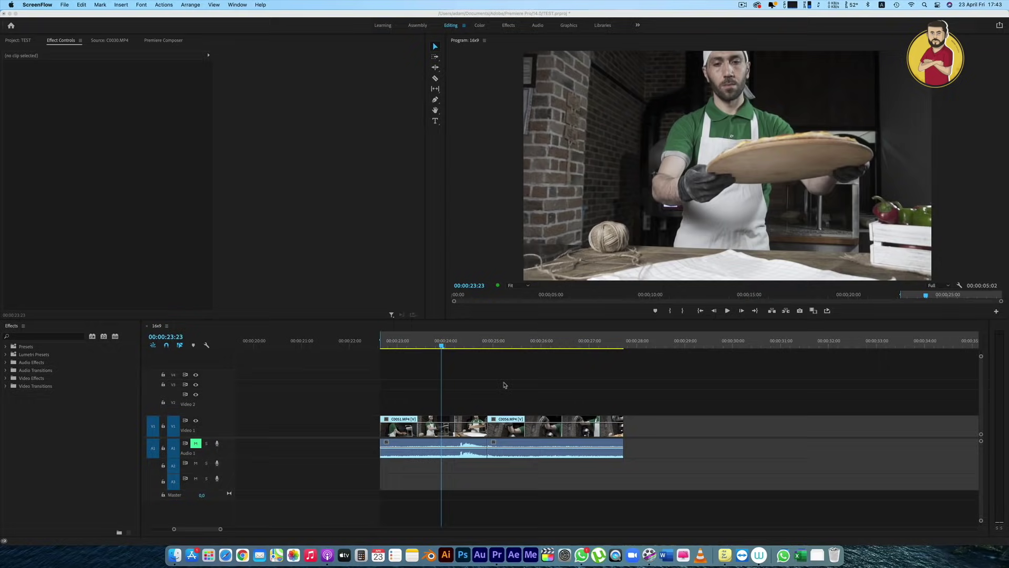
# Select C0051 and scrub between 00:00:23:03 and 00:00:24:06 to review the pizza toss
pyautogui.click(443, 348)
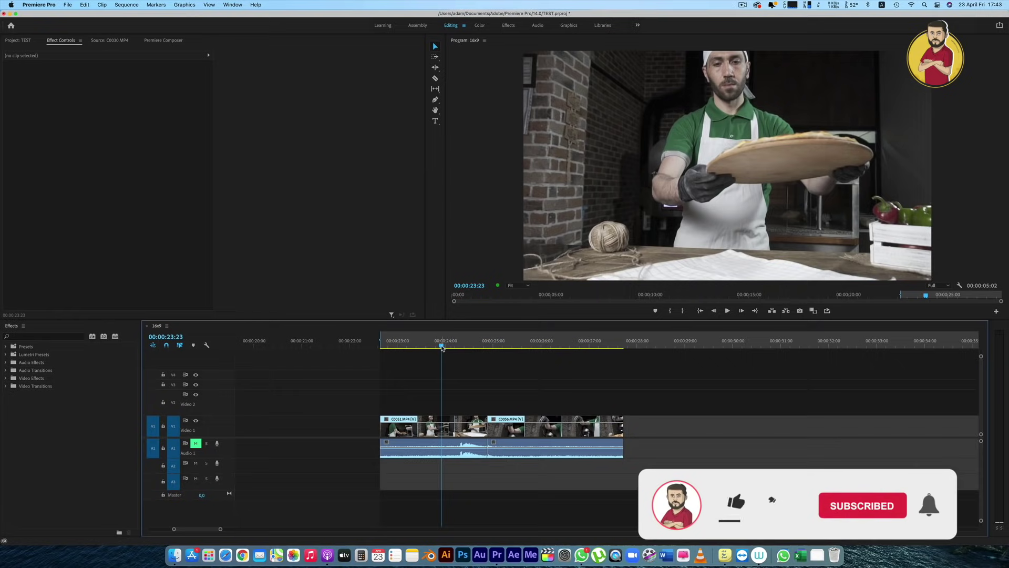
pyautogui.moveTo(446, 348); pyautogui.dragTo(458, 349)
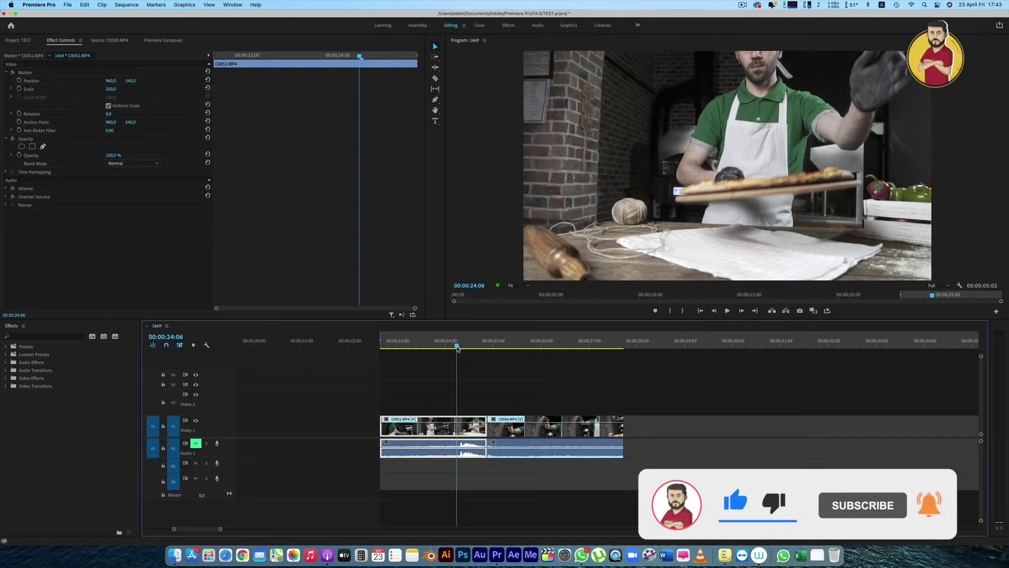
pyautogui.moveTo(457, 349)
pyautogui.mouseDown()
pyautogui.moveTo(396, 348)
pyautogui.moveTo(622, 356)
pyautogui.moveTo(451, 356)
pyautogui.mouseUp()
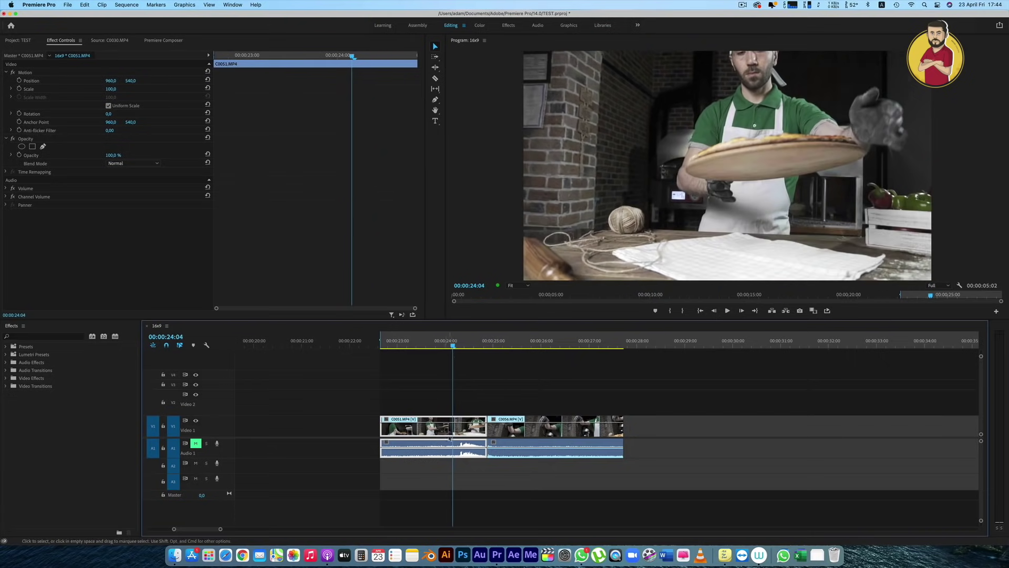
# Move C0051's video up onto Video 2 and unlink it from its audio
pyautogui.moveTo(450, 429); pyautogui.dragTo(450, 403)
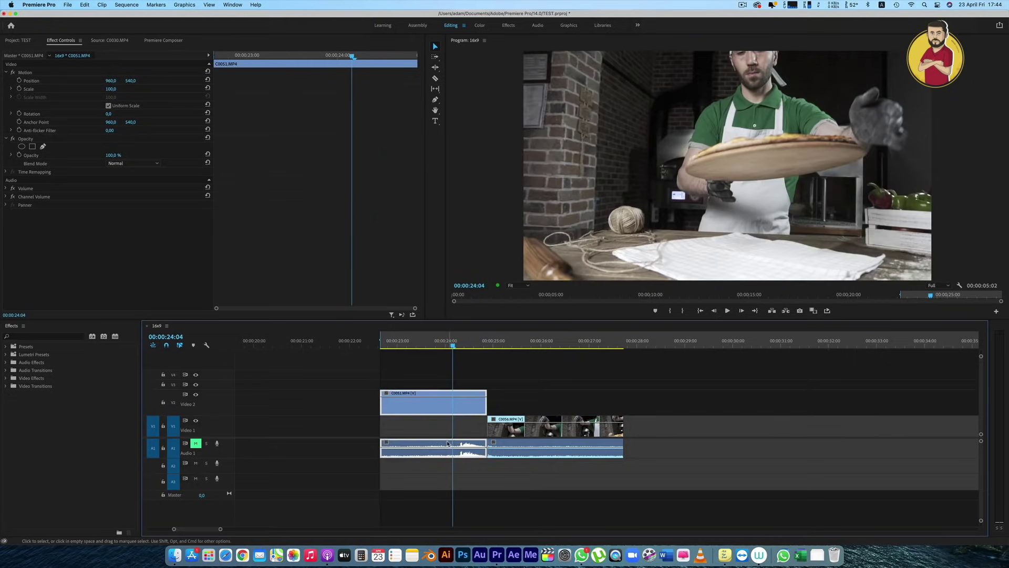
pyautogui.moveTo(447, 444); pyautogui.dragTo(451, 446)
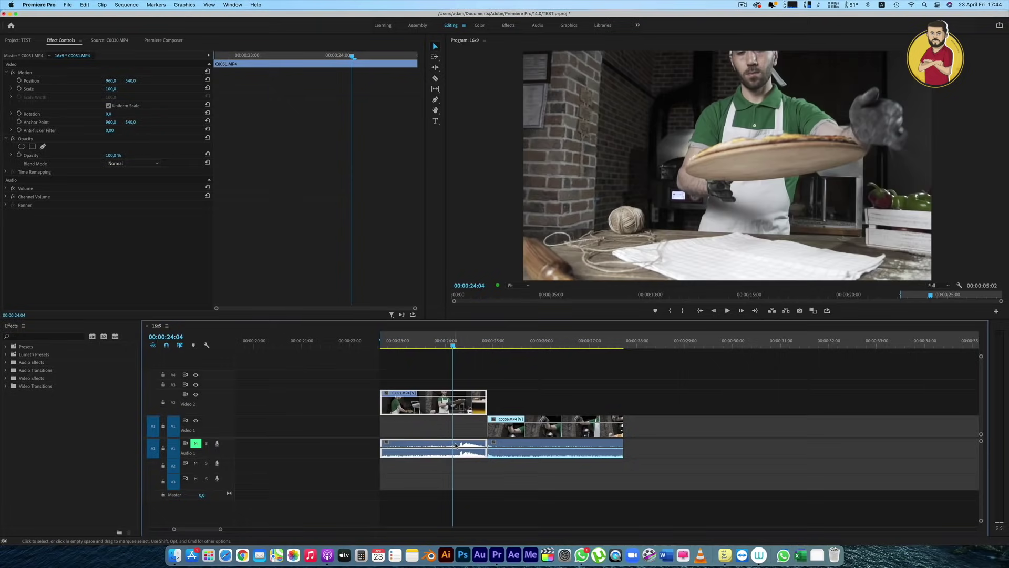
pyautogui.rightClick(456, 446)
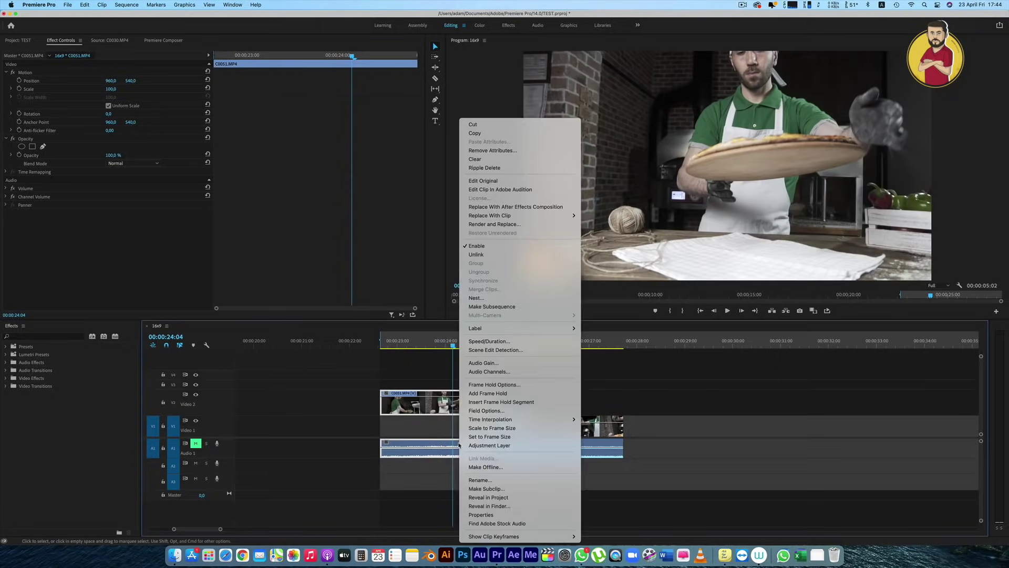
pyautogui.click(482, 255)
# Unlink C0056's video from its audio, then preview C0051's opening frames
pyautogui.rightClick(531, 447)
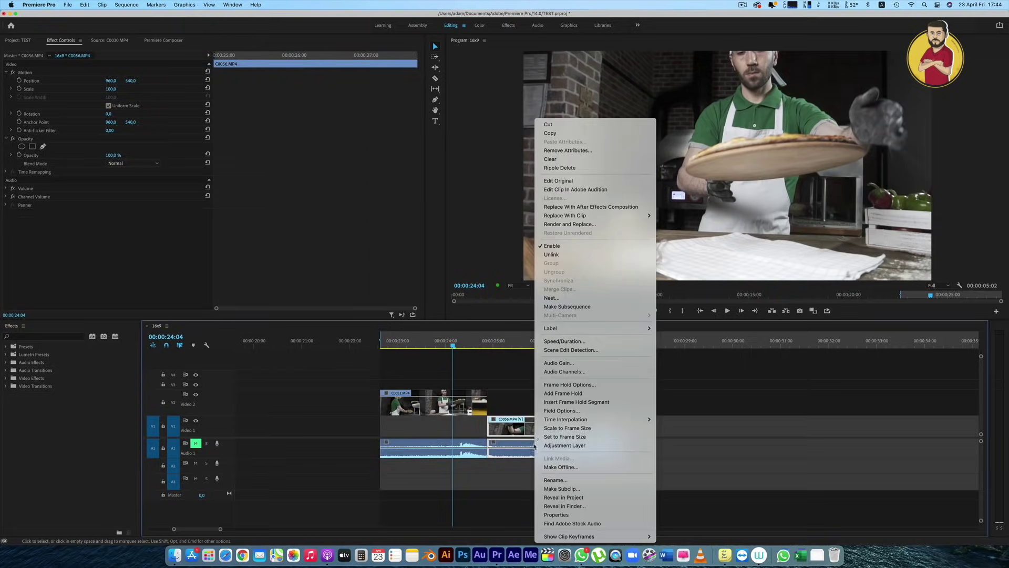
pyautogui.click(567, 255)
pyautogui.click(399, 346)
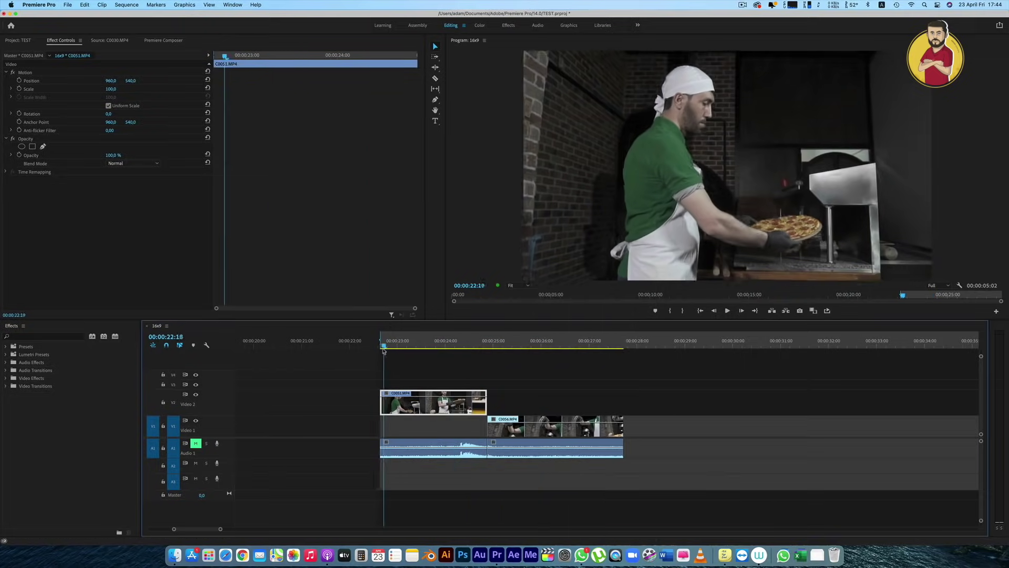
pyautogui.moveTo(403, 352)
pyautogui.mouseDown()
pyautogui.moveTo(425, 356)
pyautogui.moveTo(383, 356)
pyautogui.moveTo(442, 357)
pyautogui.moveTo(433, 362)
pyautogui.mouseUp()
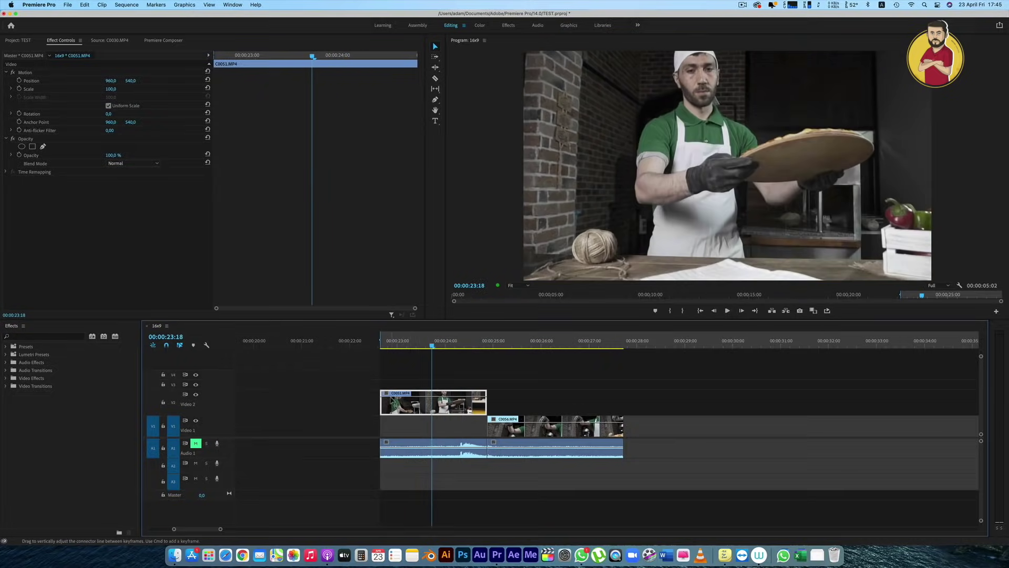
# Show C0051's Time Remapping speed curve on the timeline
pyautogui.click(387, 398)
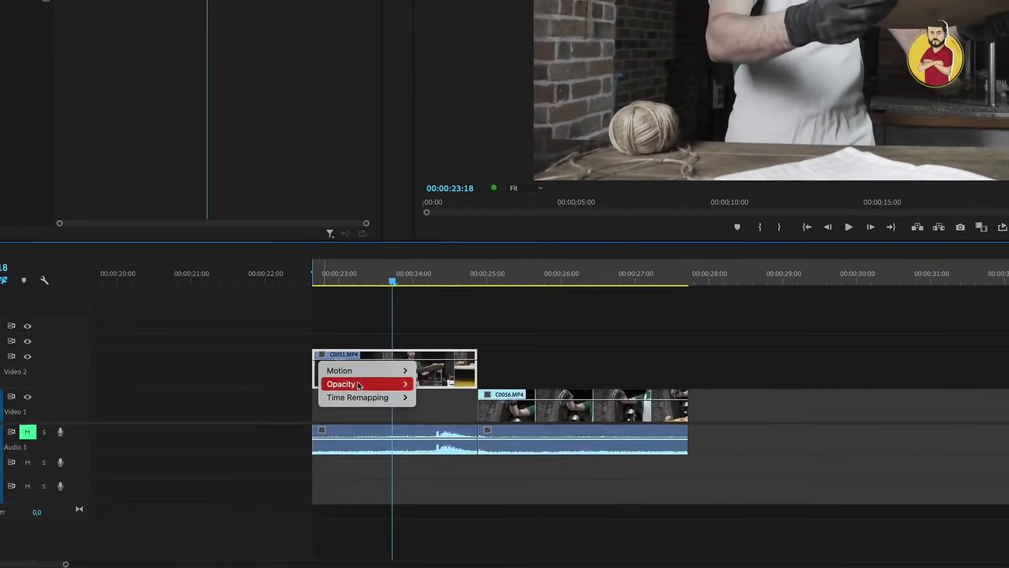
pyautogui.moveTo(375, 394)
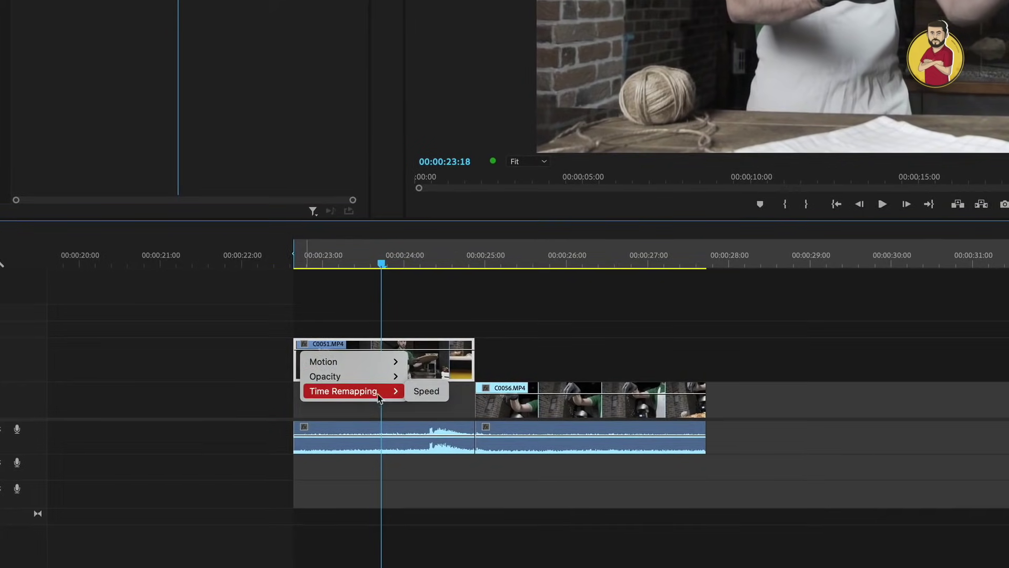
pyautogui.click(426, 391)
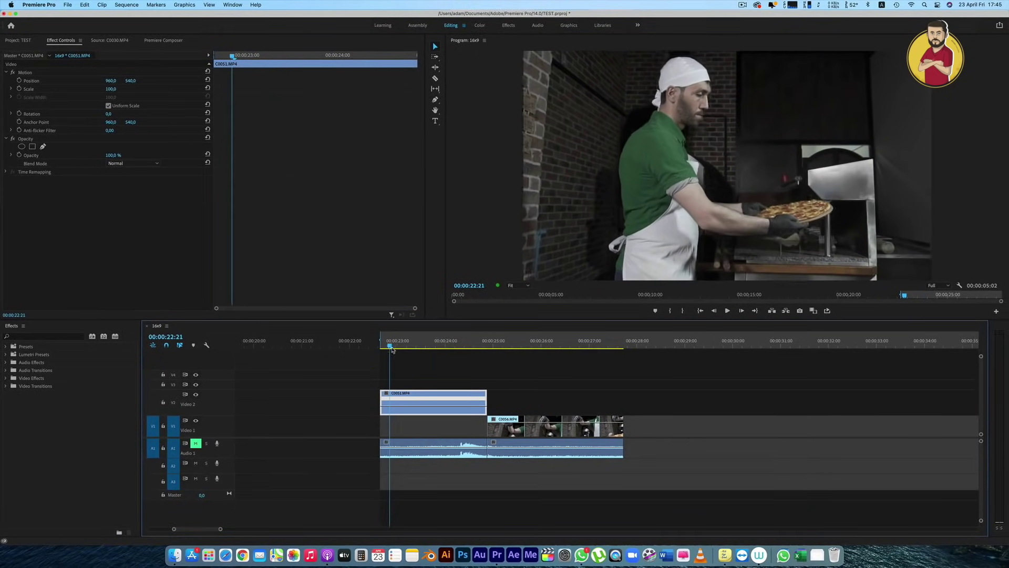
# Add a speed keyframe at 00:00:23:10 and raise the speed before it to 200%
pyautogui.moveTo(395, 343); pyautogui.dragTo(455, 355)
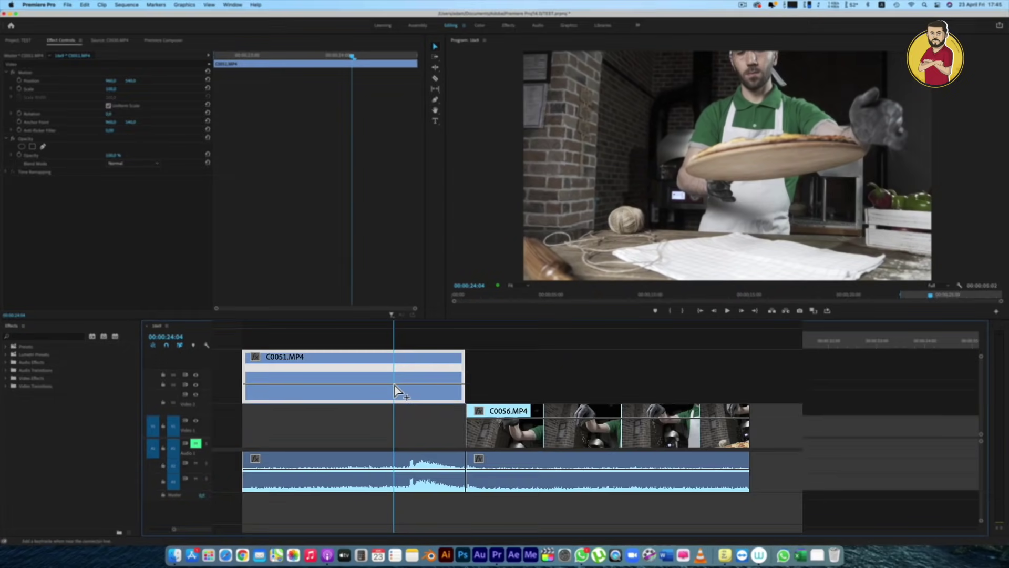
pyautogui.moveTo(395, 386)
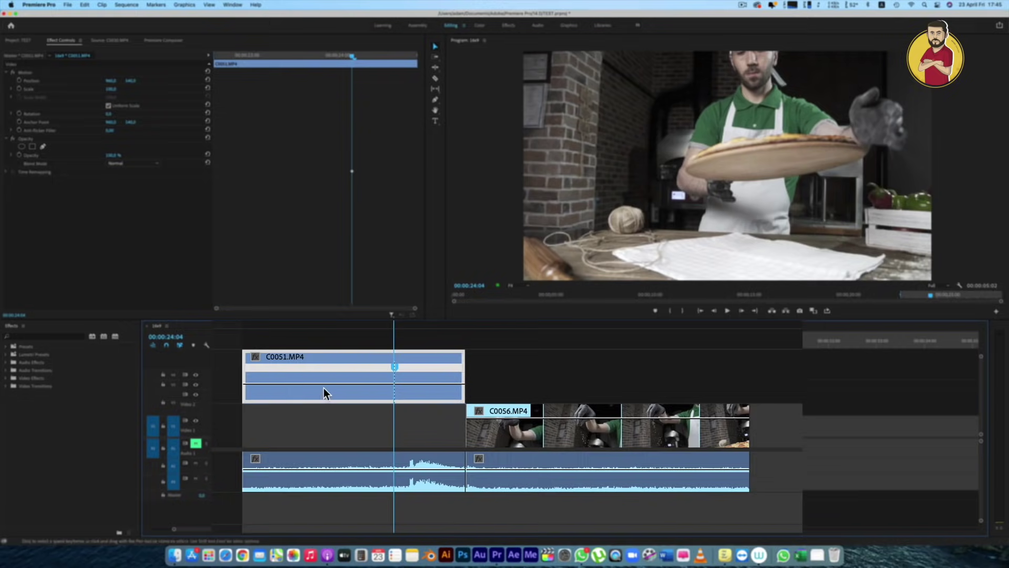
pyautogui.moveTo(323, 388); pyautogui.dragTo(324, 382)
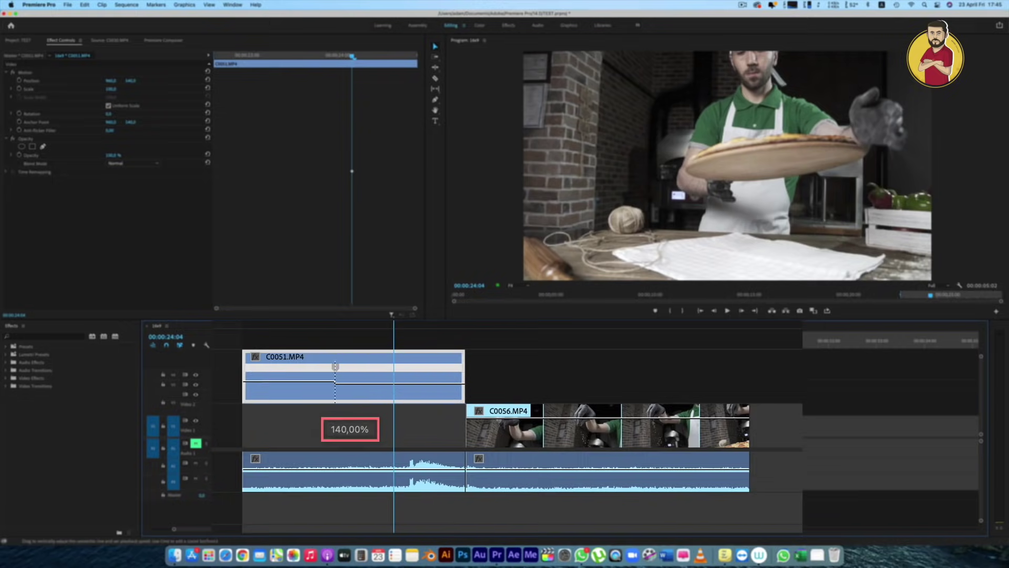
pyautogui.moveTo(335, 367); pyautogui.dragTo(319, 367)
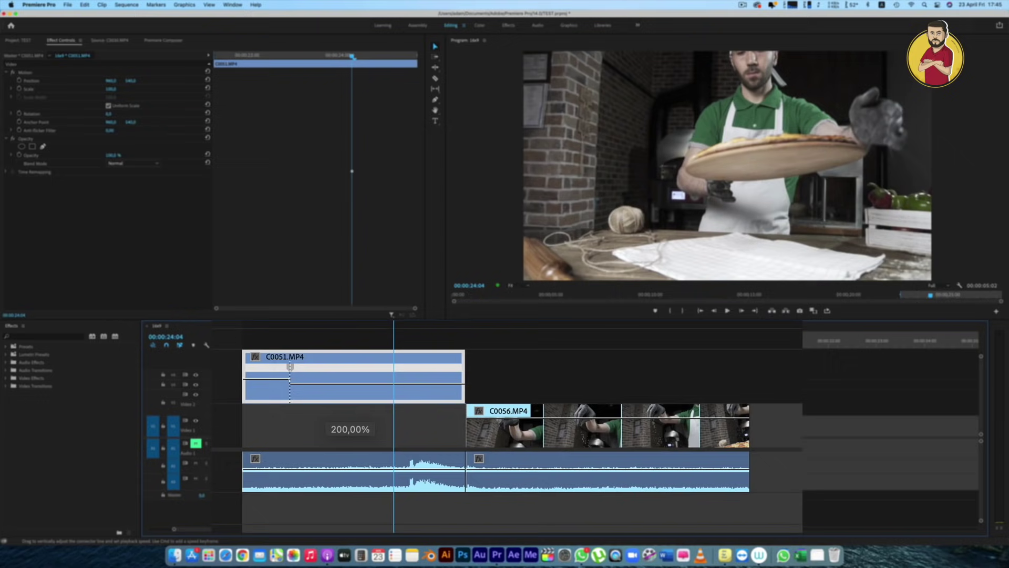
# Play back the sped-up section from the clip start, stopping at the pizza toss
pyautogui.click(381, 346)
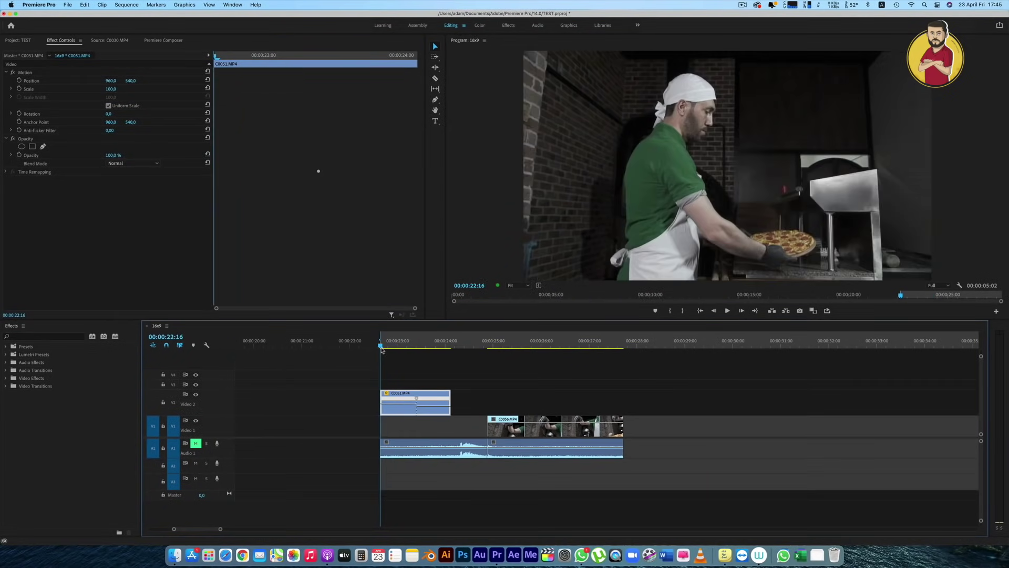
pyautogui.press('space')
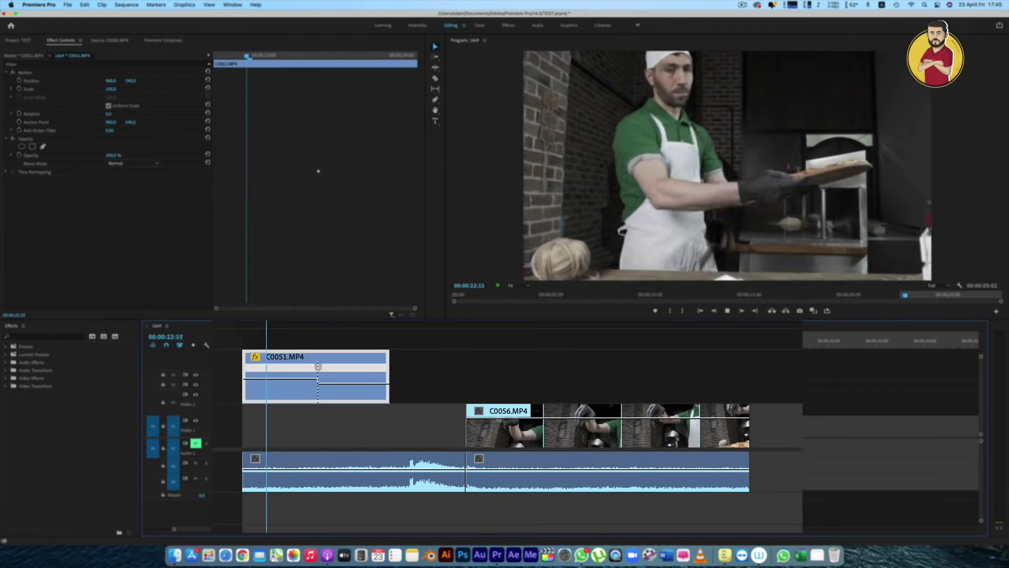
pyautogui.press('space')
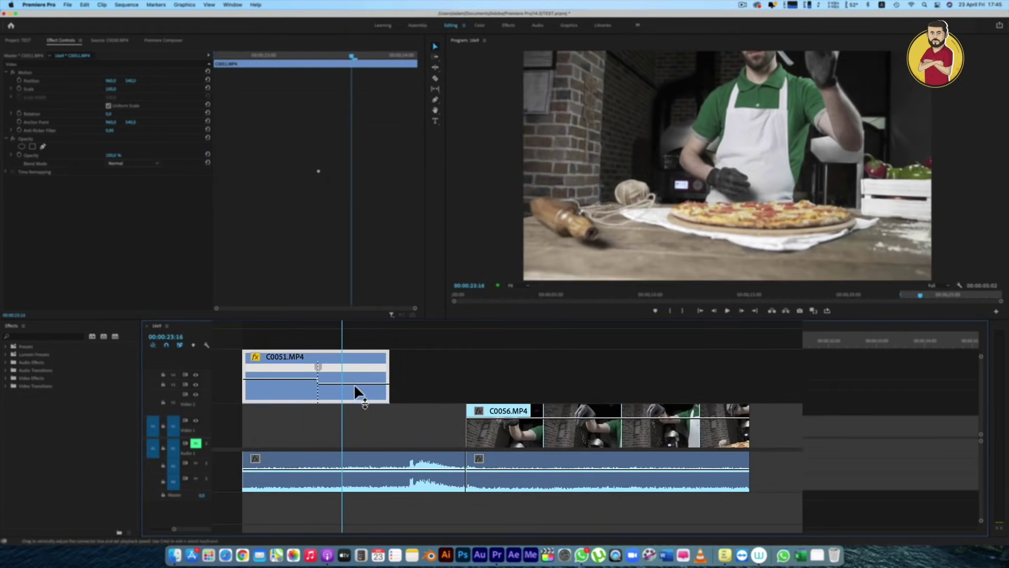
# Slow the section after the keyframe and split the keyframe into a gradual ramp from 200%
pyautogui.moveTo(354, 384); pyautogui.dragTo(354, 387)
pyautogui.moveTo(363, 425); pyautogui.dragTo(363, 427)
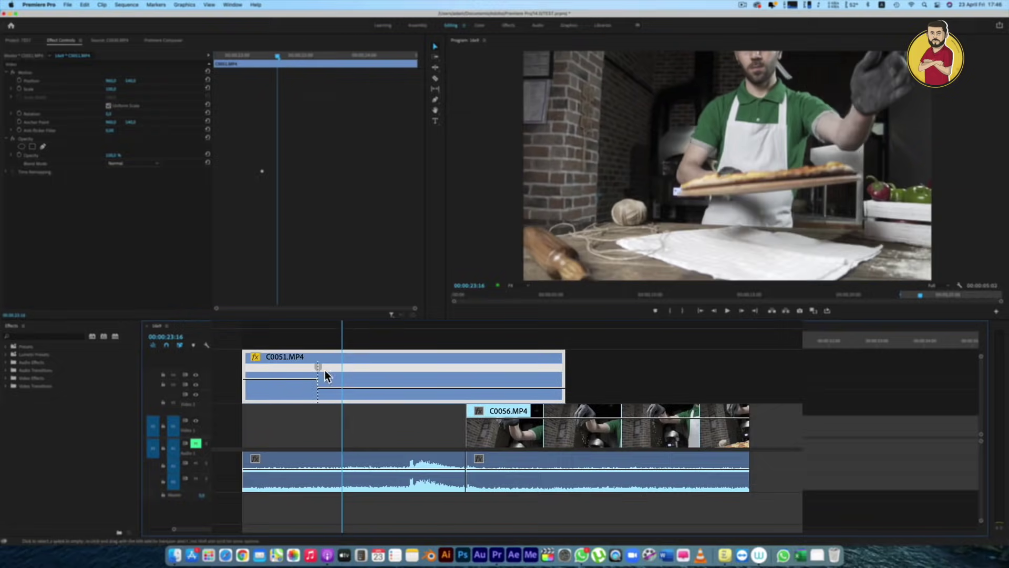
pyautogui.moveTo(325, 370); pyautogui.dragTo(344, 369)
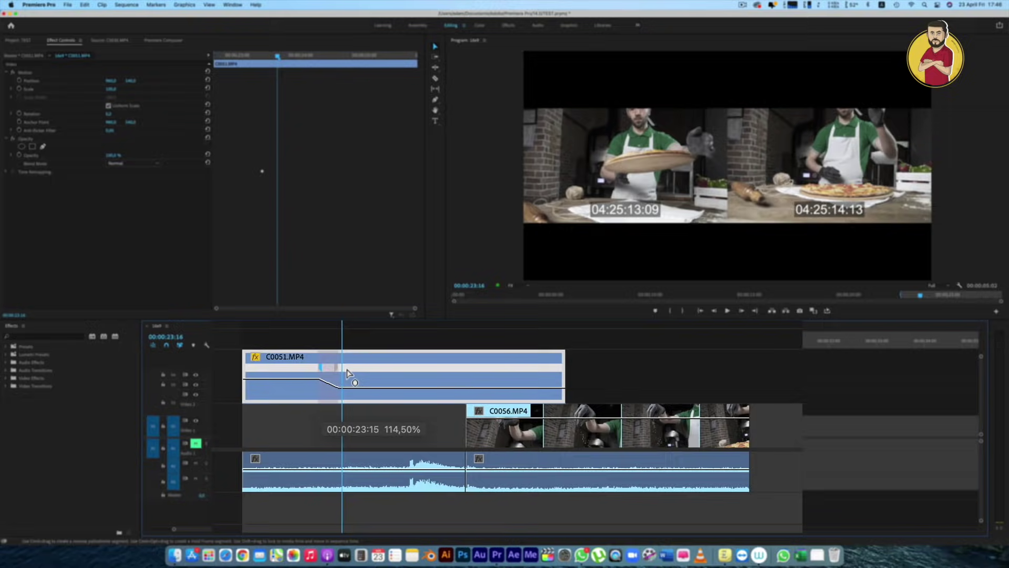
pyautogui.moveTo(347, 373); pyautogui.dragTo(313, 371)
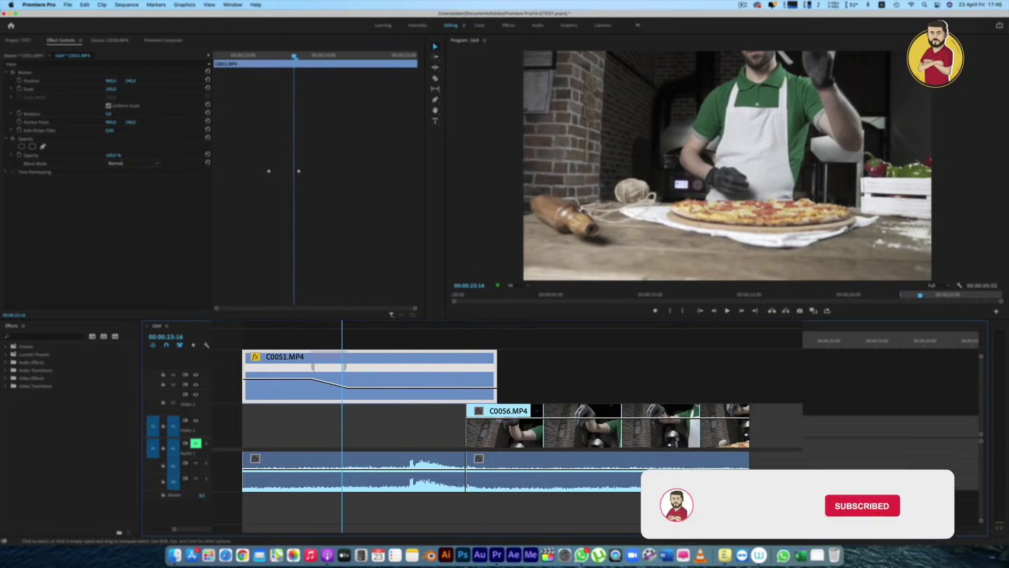
pyautogui.scroll(2, 345, 397)
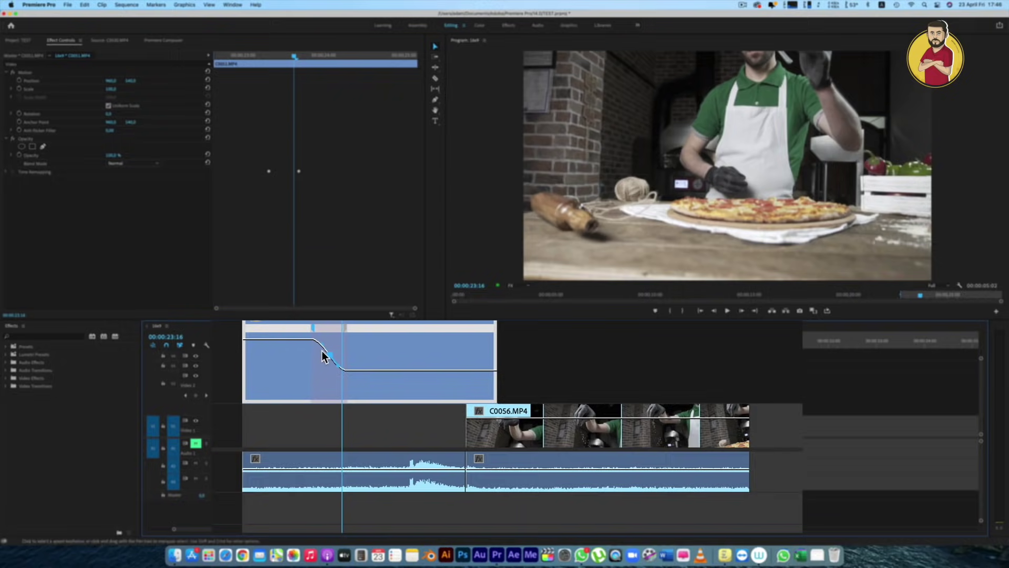
# Play the speed ramp from 00:00:23:04 and stop at 00:00:24:08
pyautogui.hotkey('shift', 'Left')
pyautogui.hotkey('shift', 'Left')
pyautogui.hotkey('shift', 'Left')
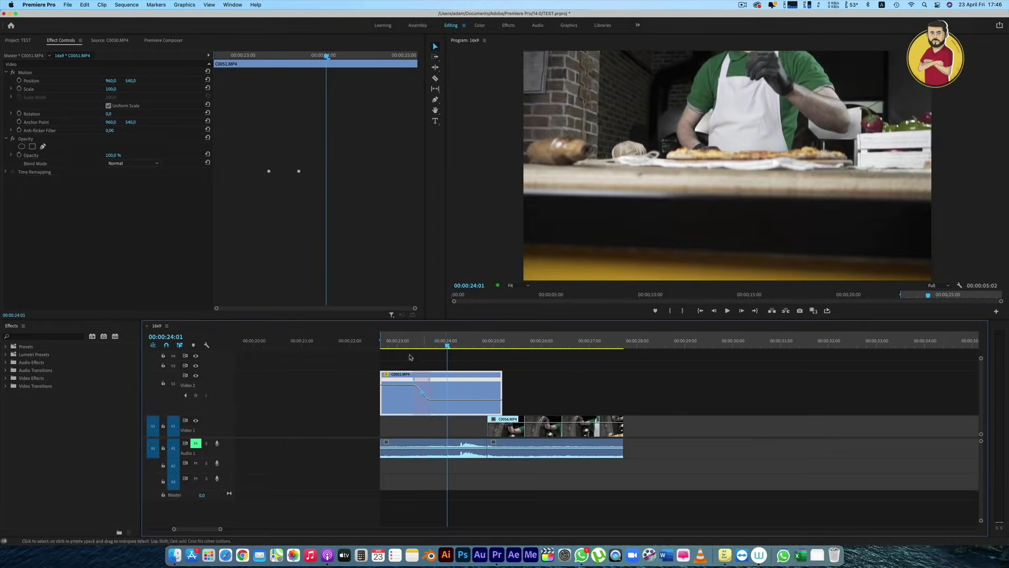
pyautogui.click(406, 346)
pyautogui.press('space')
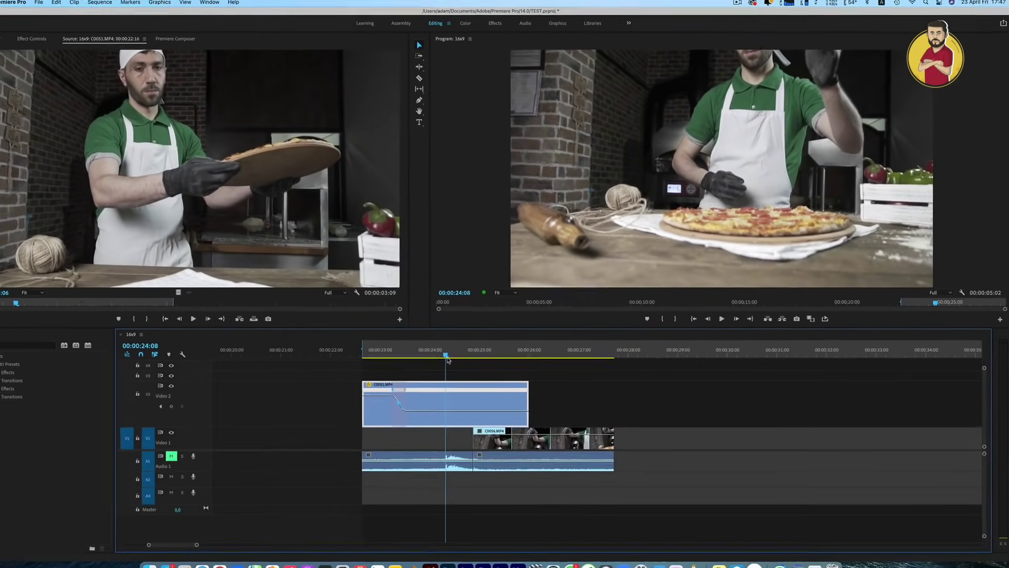
pyautogui.click(461, 346)
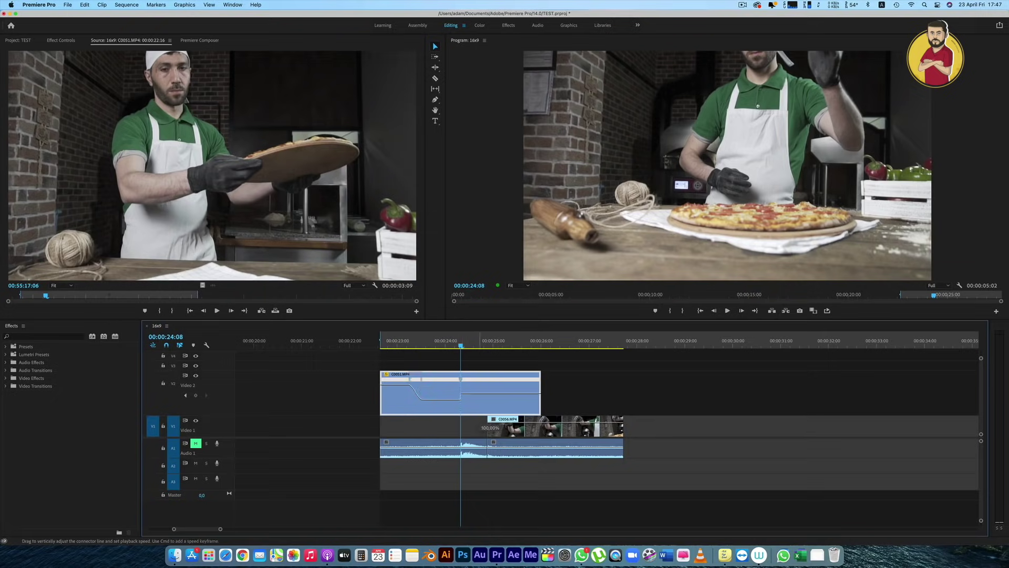
# Trim C0051 to end at C0056's start, shift its audio 8 frames earlier, and trim A1's start
pyautogui.moveTo(479, 375); pyautogui.dragTo(479, 374)
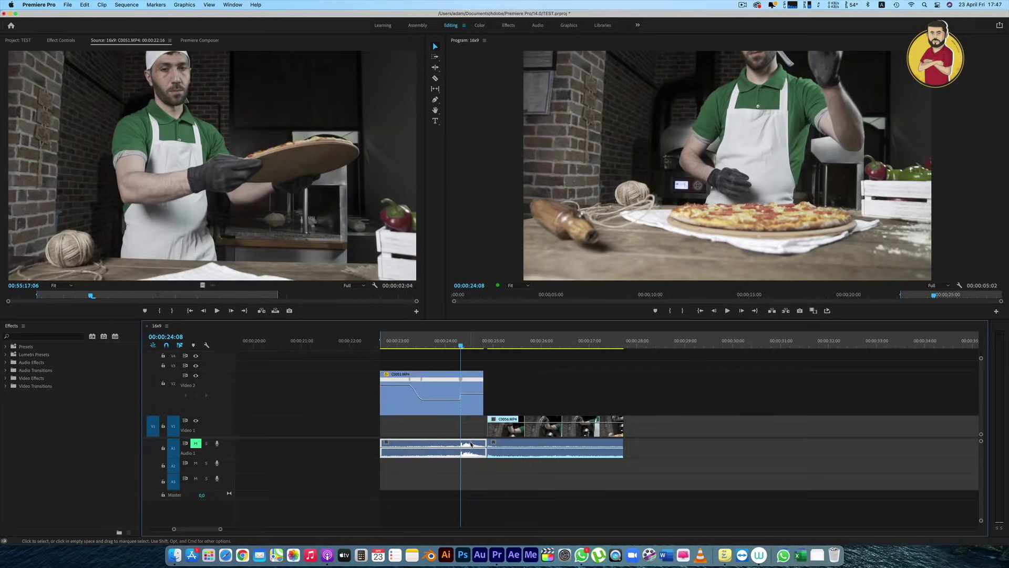
pyautogui.moveTo(467, 445); pyautogui.dragTo(446, 446)
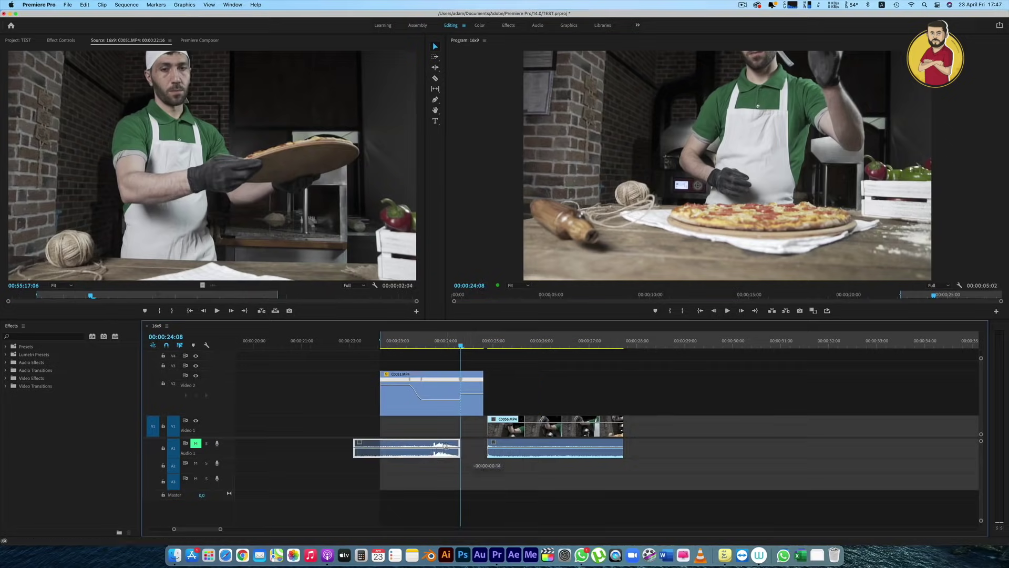
pyautogui.moveTo(351, 444); pyautogui.dragTo(429, 447)
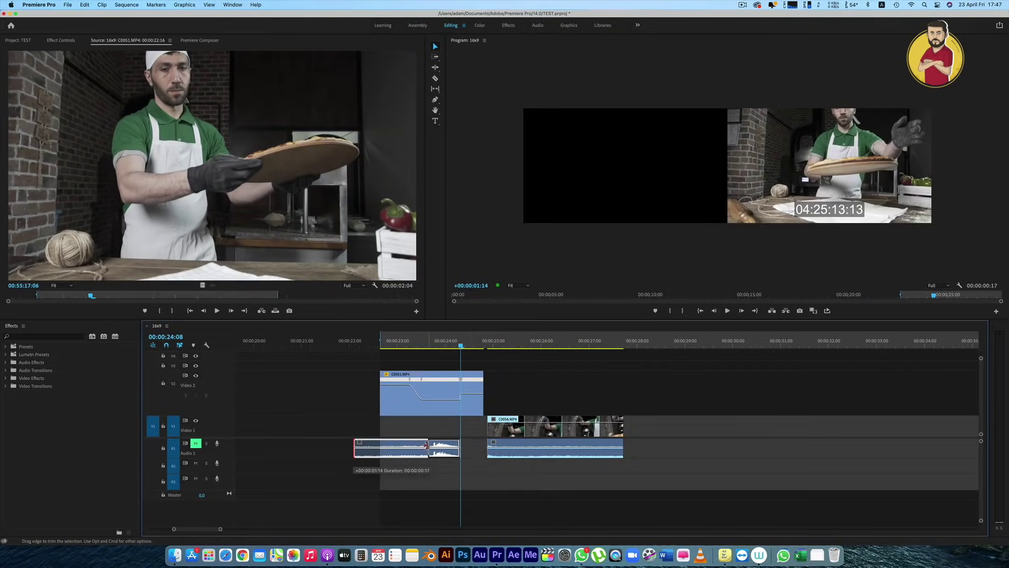
# Preview 00:00:23:13 to 00:00:23:23 and slide the audio clip to start at 00:00:23:19
pyautogui.click(428, 346)
pyautogui.moveTo(428, 346); pyautogui.dragTo(443, 347)
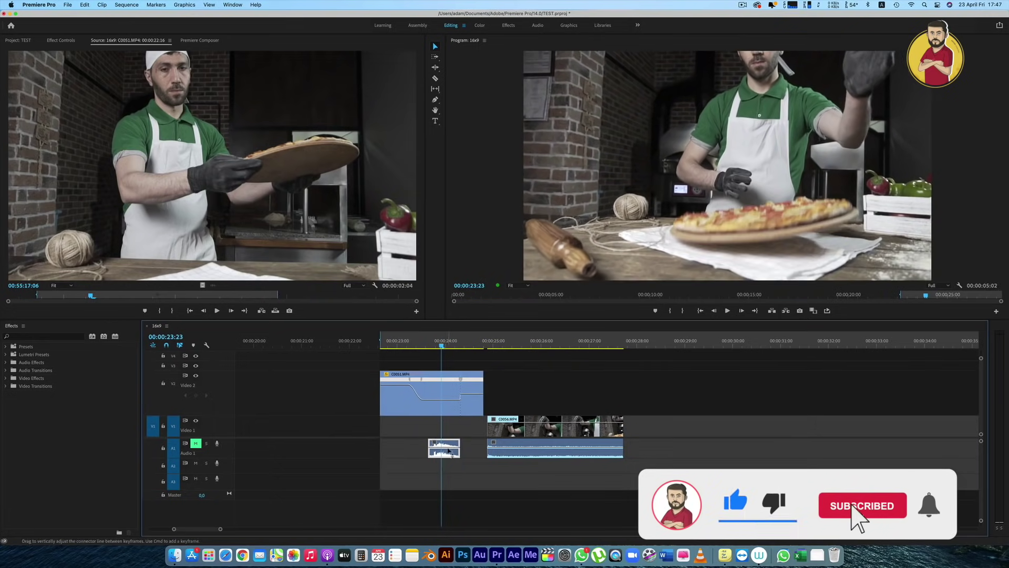
pyautogui.moveTo(449, 456); pyautogui.dragTo(455, 455)
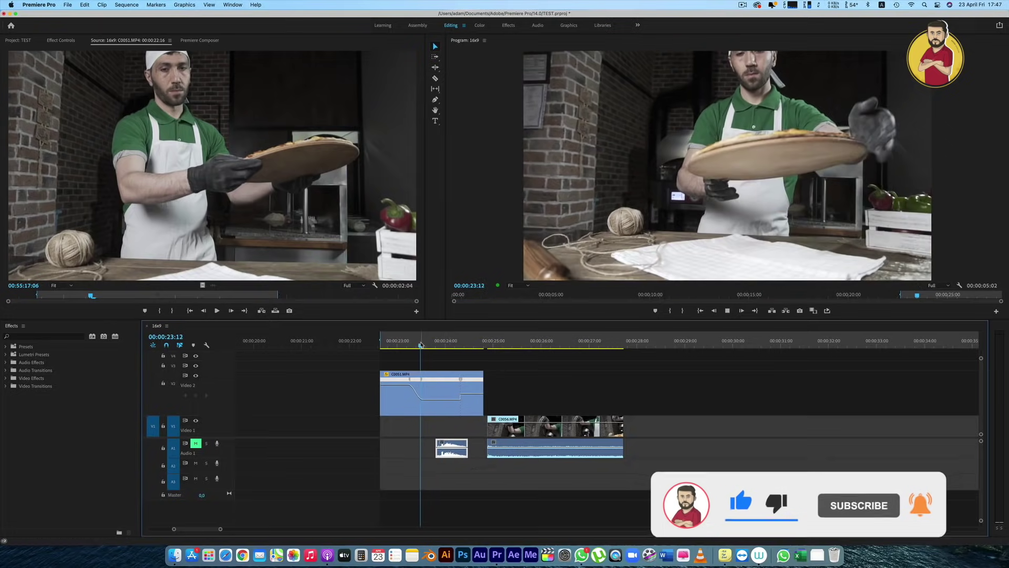
# Move C0056 on Video 1 to start at 00:00:24:08
pyautogui.click(461, 342)
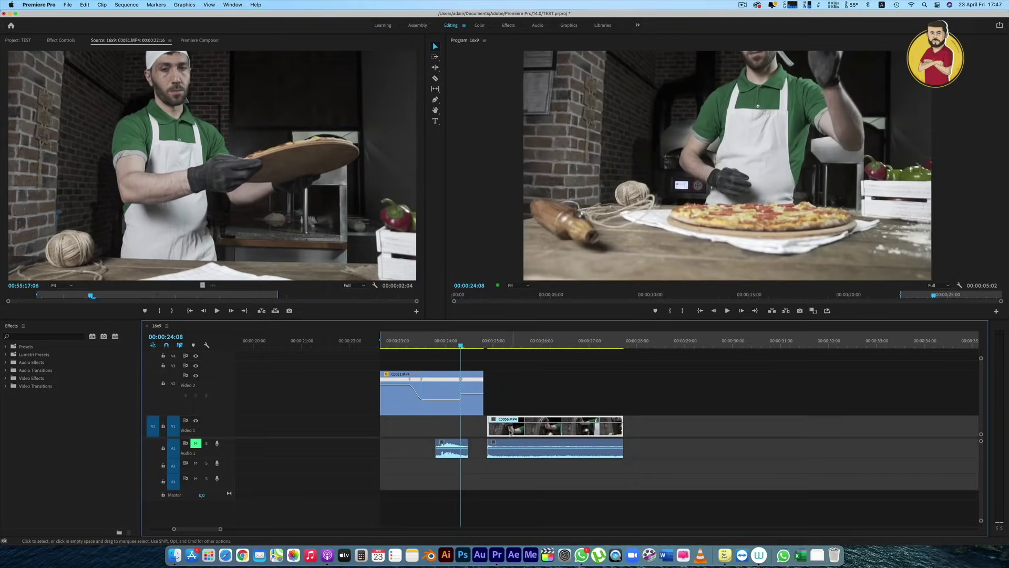
pyautogui.moveTo(515, 427); pyautogui.dragTo(489, 427)
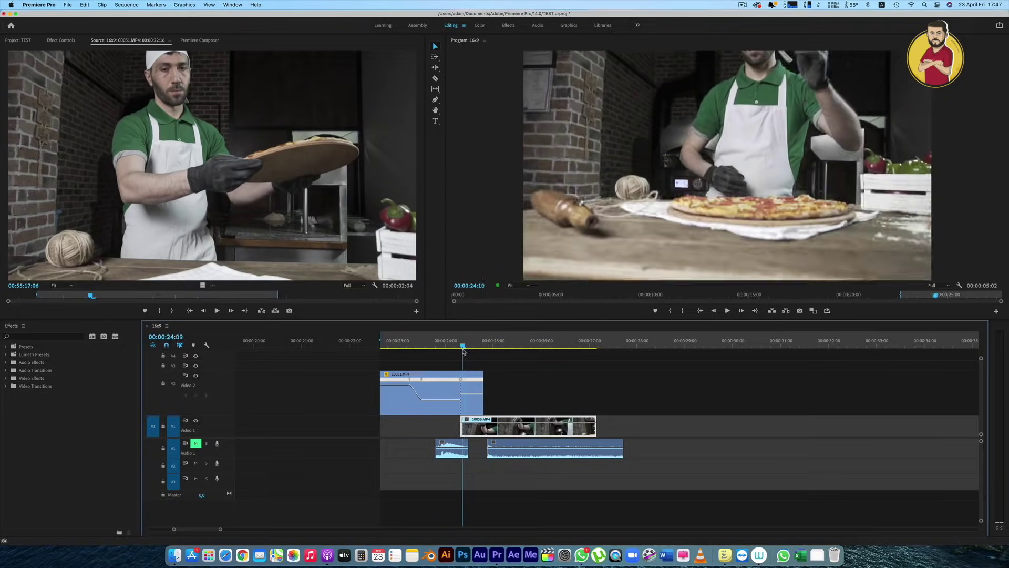
pyautogui.click(469, 347)
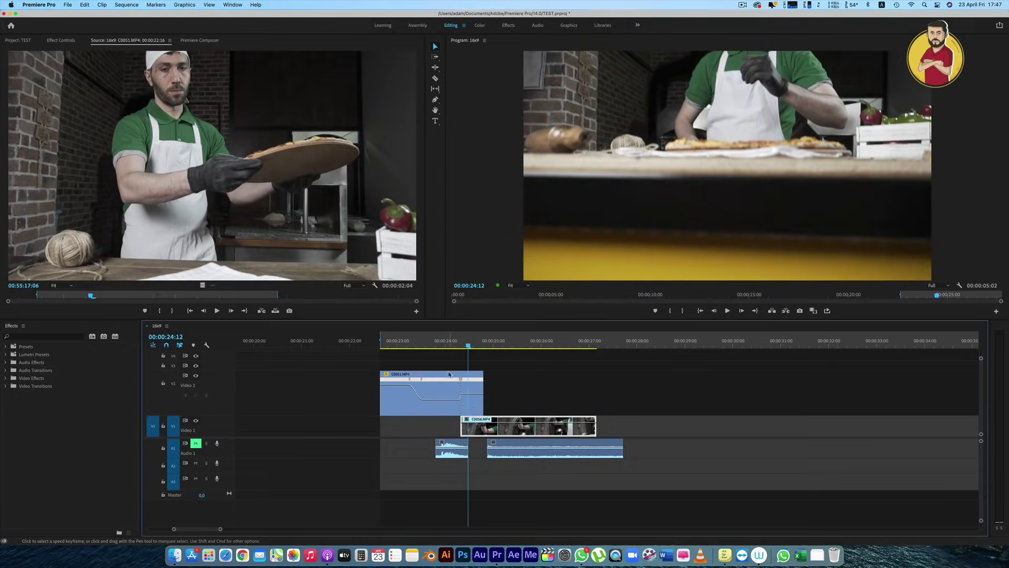
# Select C0051 on Video 2 and check the overlap frames 00:00:24:11 to 00:00:24:14
pyautogui.click(449, 378)
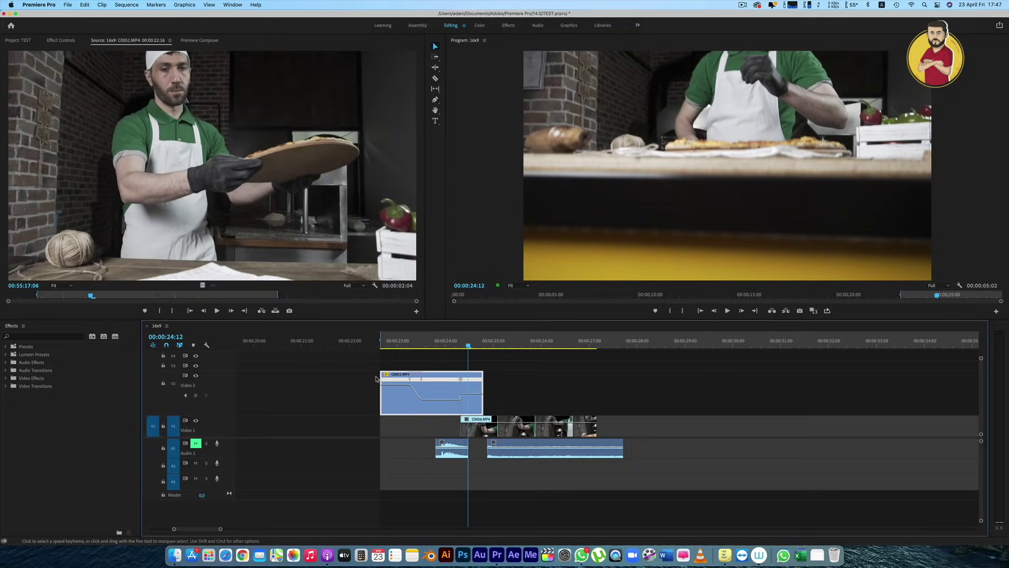
pyautogui.click(467, 346)
pyautogui.moveTo(467, 348); pyautogui.dragTo(469, 346)
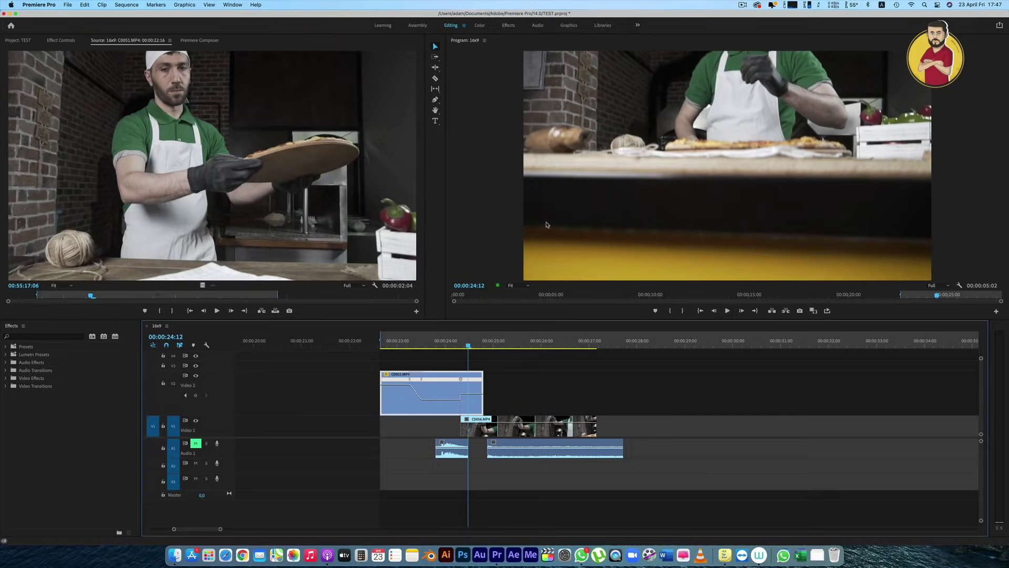
pyautogui.click(470, 346)
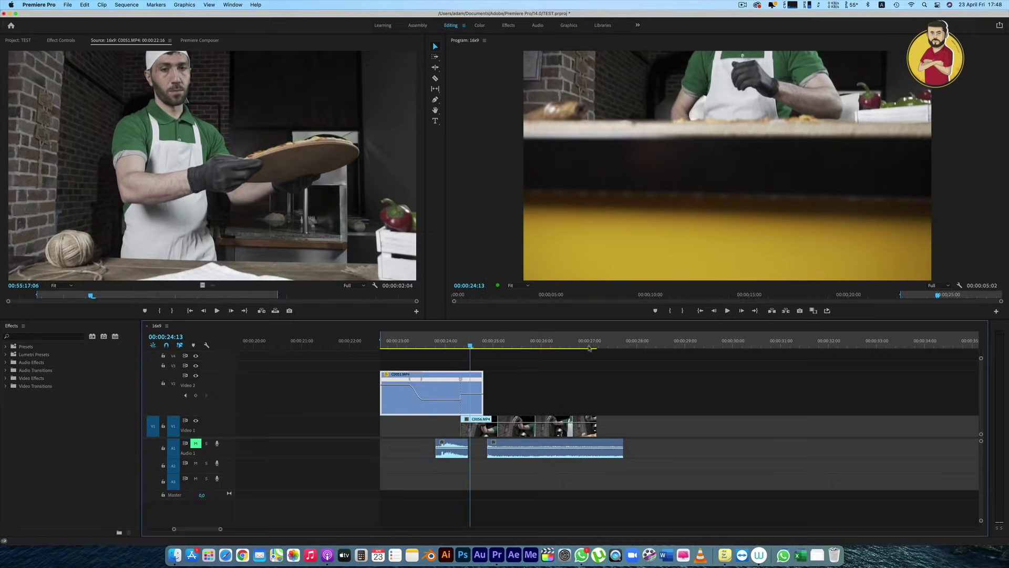
pyautogui.moveTo(470, 346); pyautogui.dragTo(471, 346)
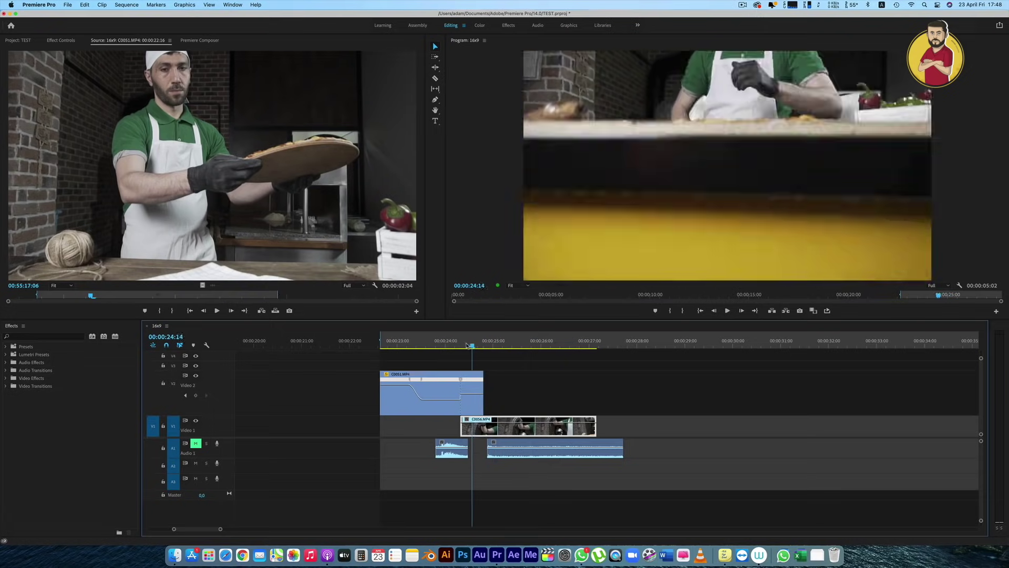
# Cut C0051 on Video 2 at 00:00:24:11 and open Effect Controls for the short end piece
pyautogui.click(467, 345)
pyautogui.click(471, 386)
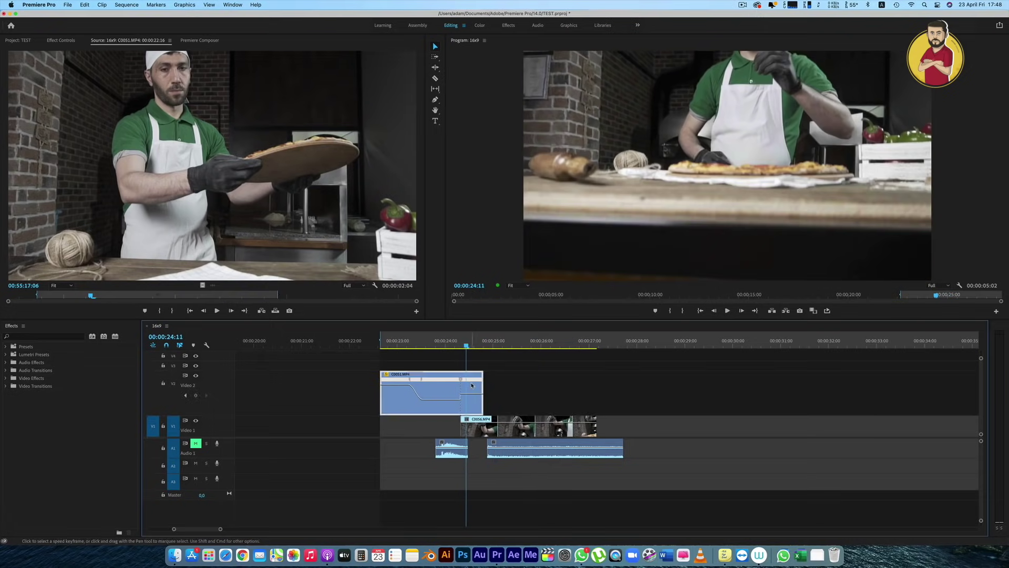
pyautogui.click(463, 400)
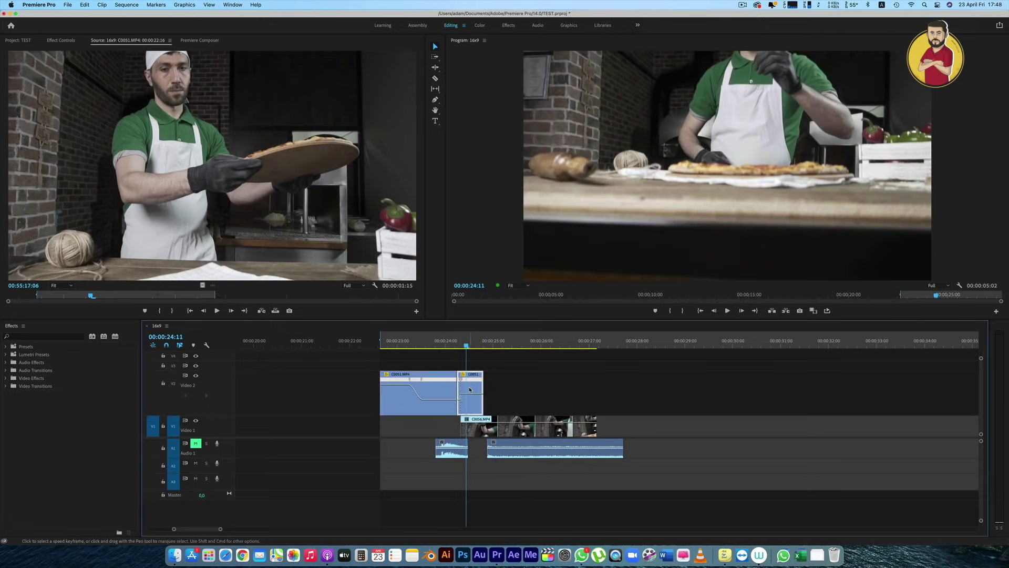
pyautogui.click(472, 388)
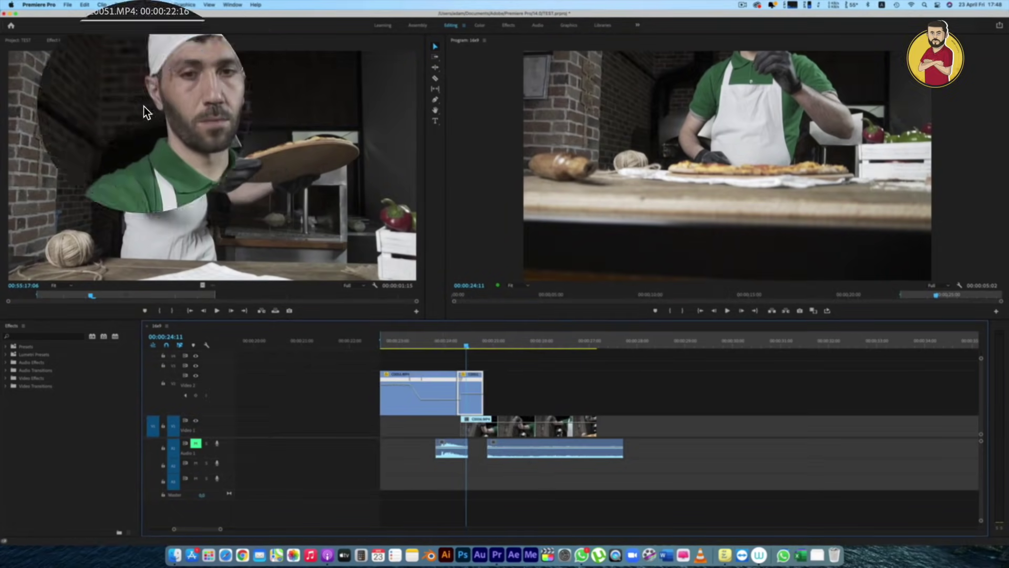
pyautogui.click(61, 40)
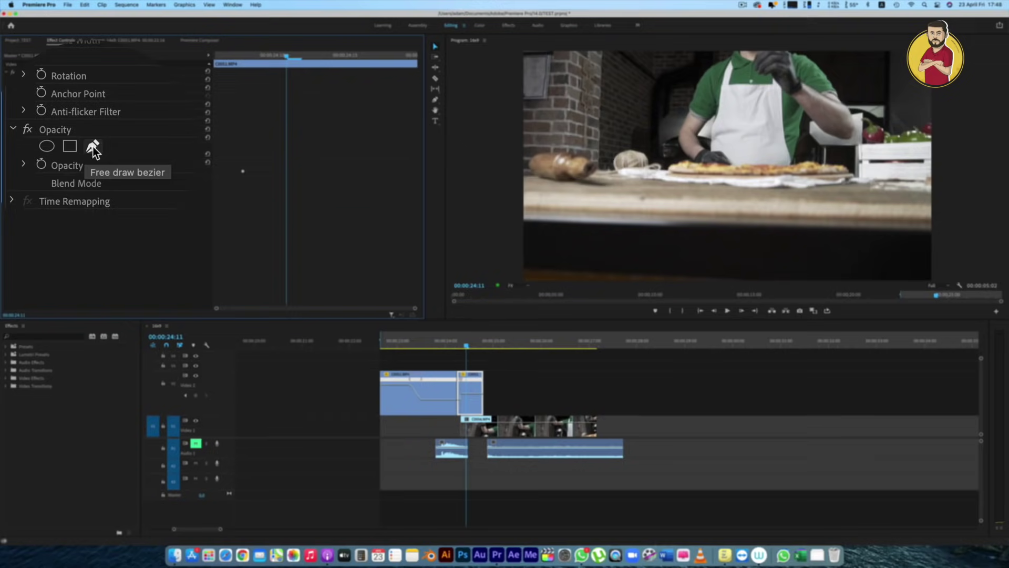
# Draw a closed four-point bezier opacity mask around the bottom strip, with the preview at 75%, and invert it
pyautogui.click(93, 146)
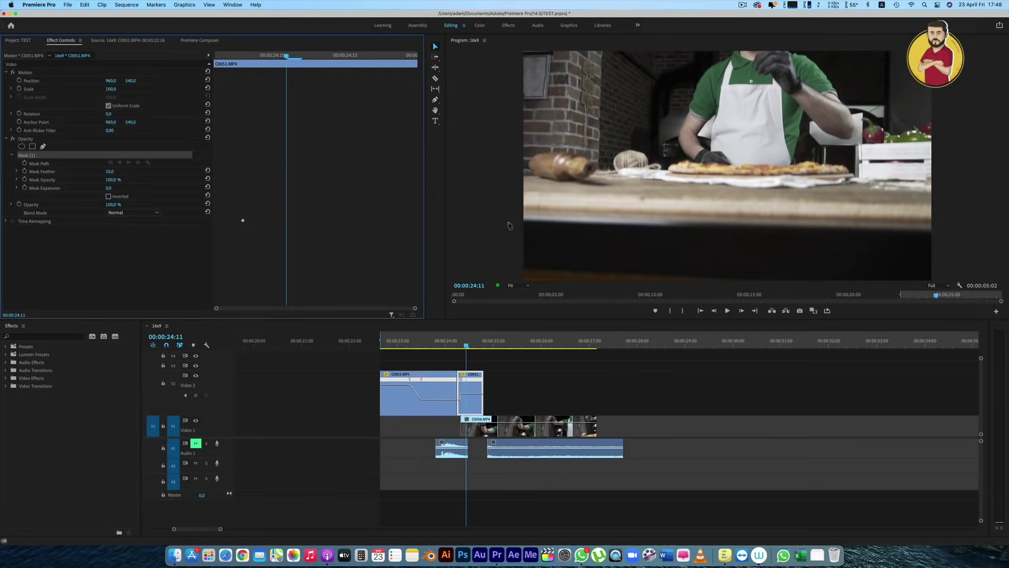
pyautogui.click(492, 217)
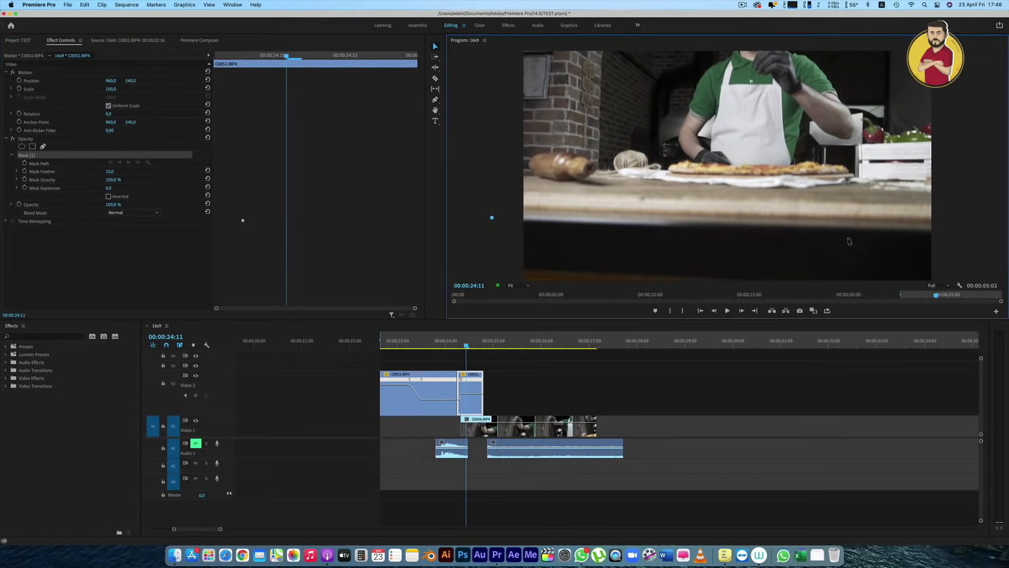
pyautogui.click(955, 232)
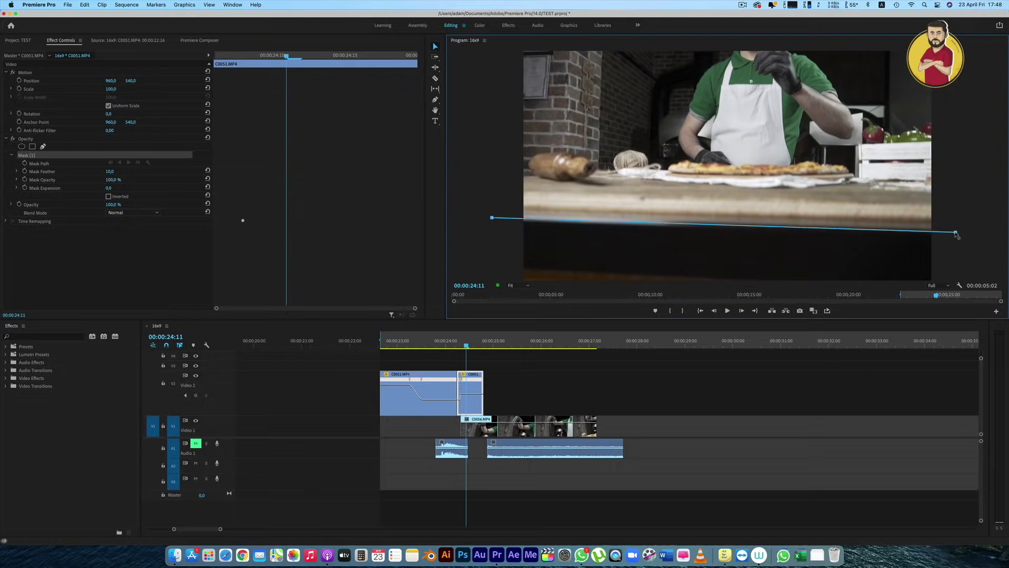
pyautogui.click(523, 289)
pyautogui.click(521, 330)
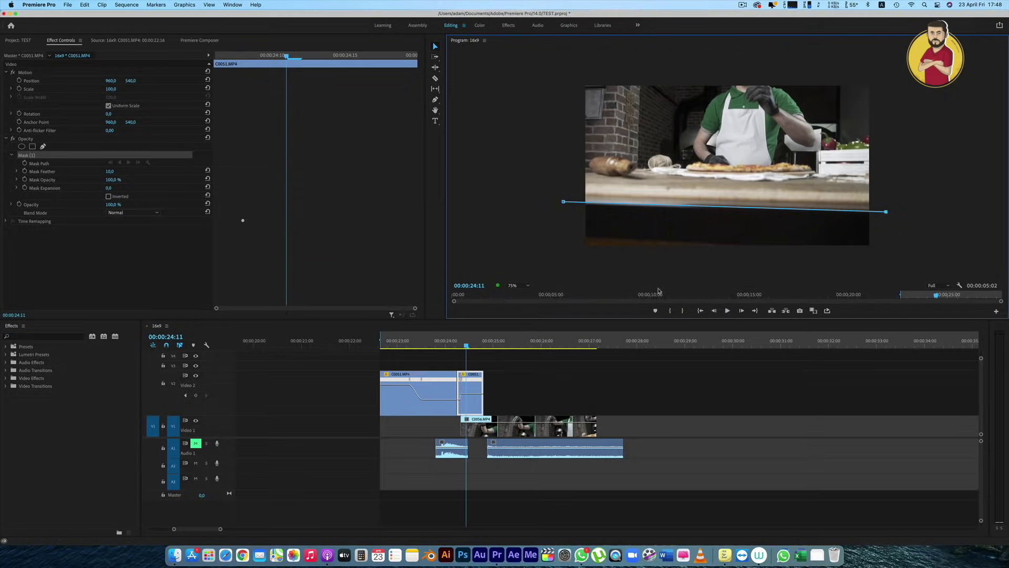
pyautogui.click(885, 261)
pyautogui.click(567, 261)
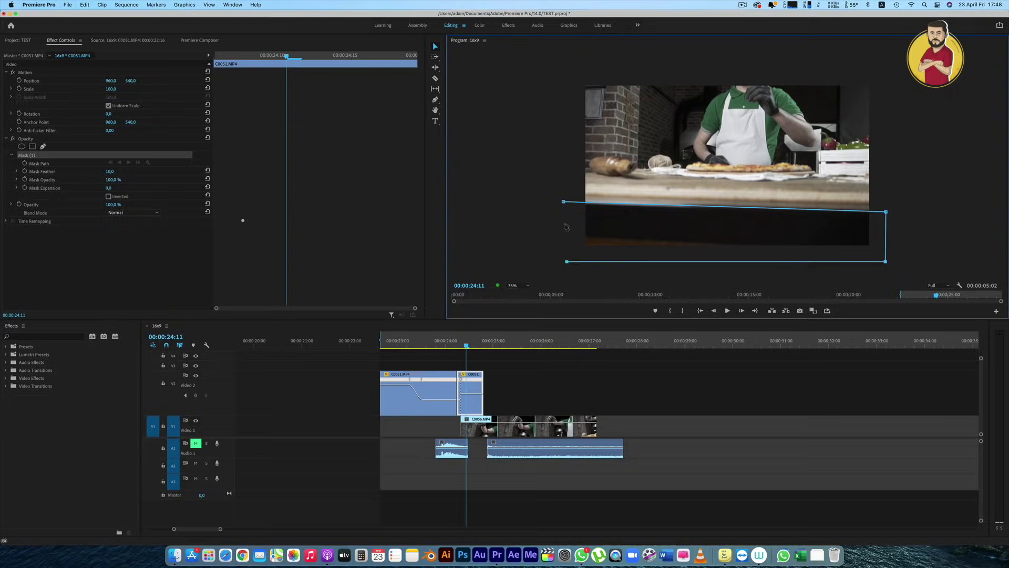
pyautogui.click(564, 202)
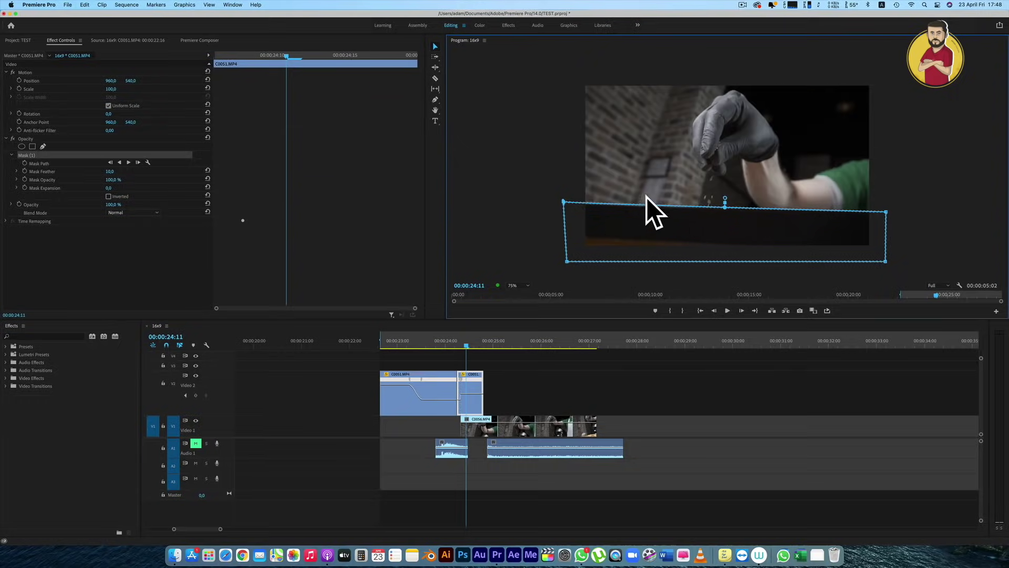
pyautogui.click(108, 196)
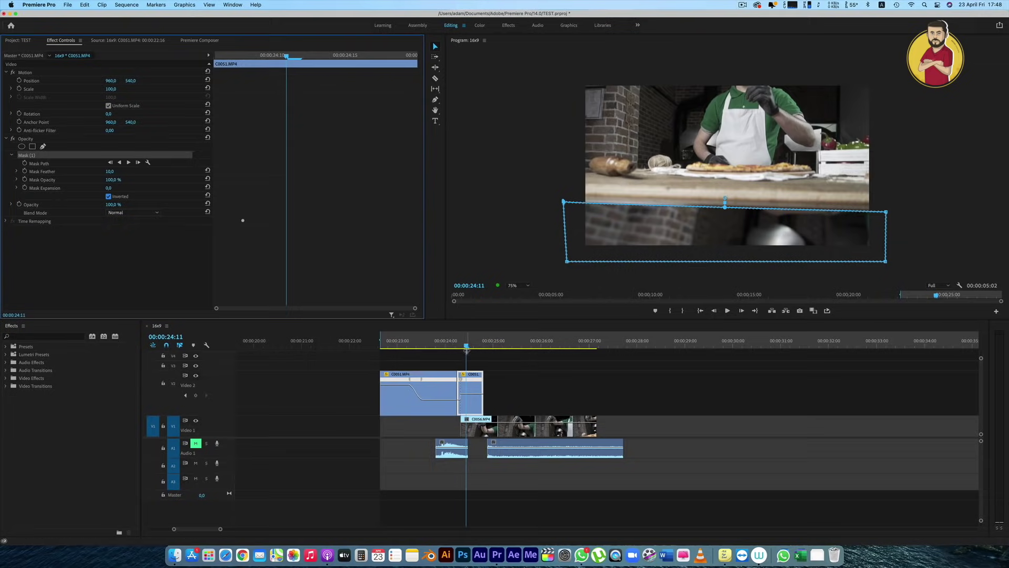
# At 00:00:24:08, set a Mask Path keyframe with the mask's top edge lowered into a thin strip
pyautogui.click(341, 271)
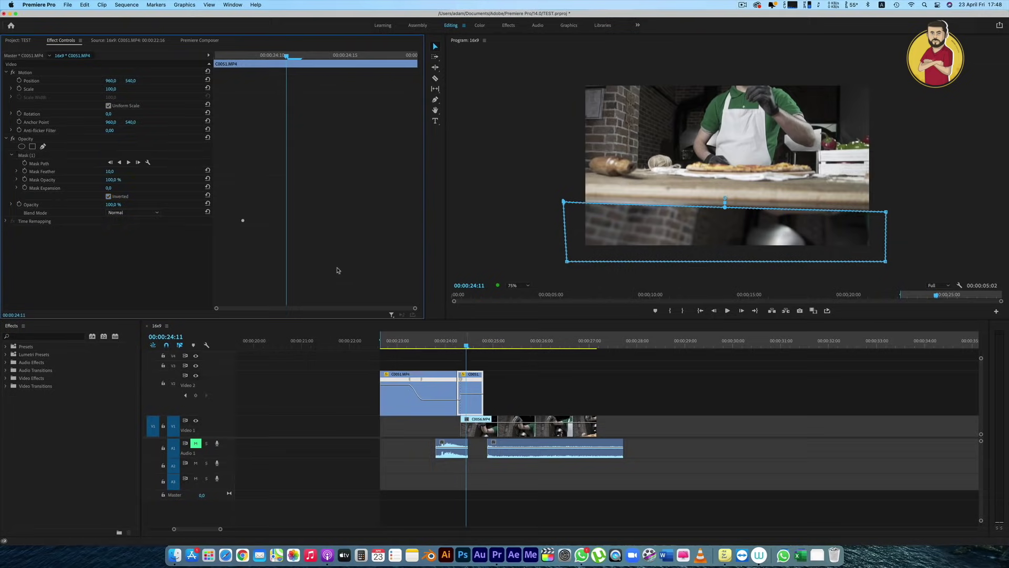
pyautogui.press('Left')
pyautogui.press('Left')
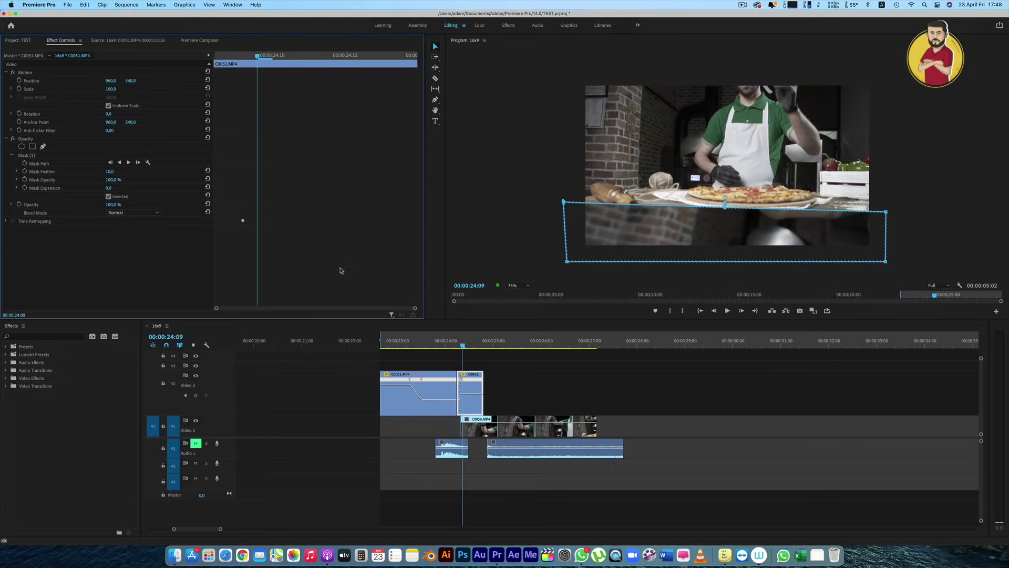
pyautogui.press('Left')
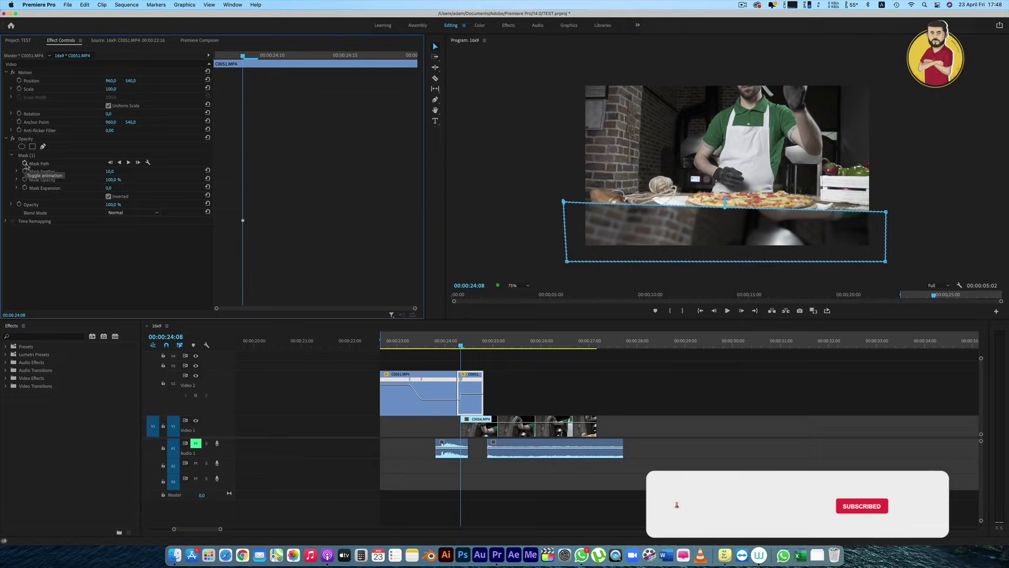
pyautogui.click(25, 163)
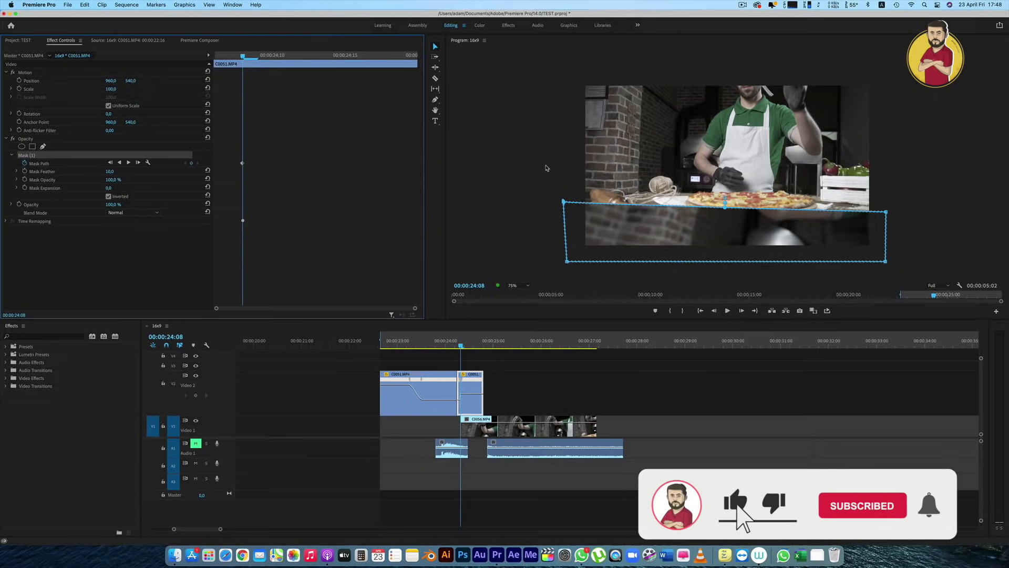
pyautogui.click(886, 214)
pyautogui.moveTo(887, 216); pyautogui.dragTo(876, 260)
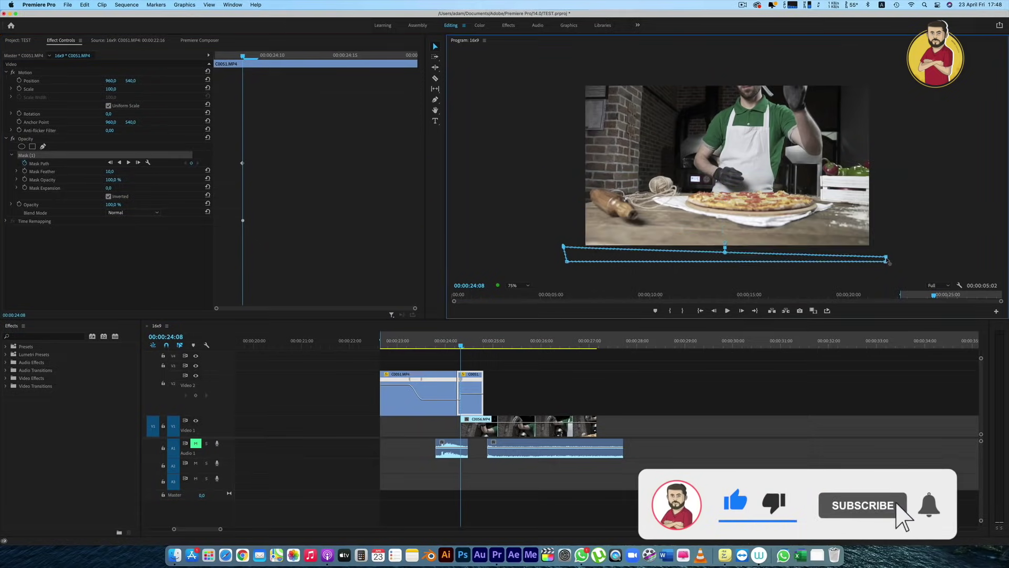
# Step forward frame by frame to 00:00:24:10 to check the mask
pyautogui.click(309, 234)
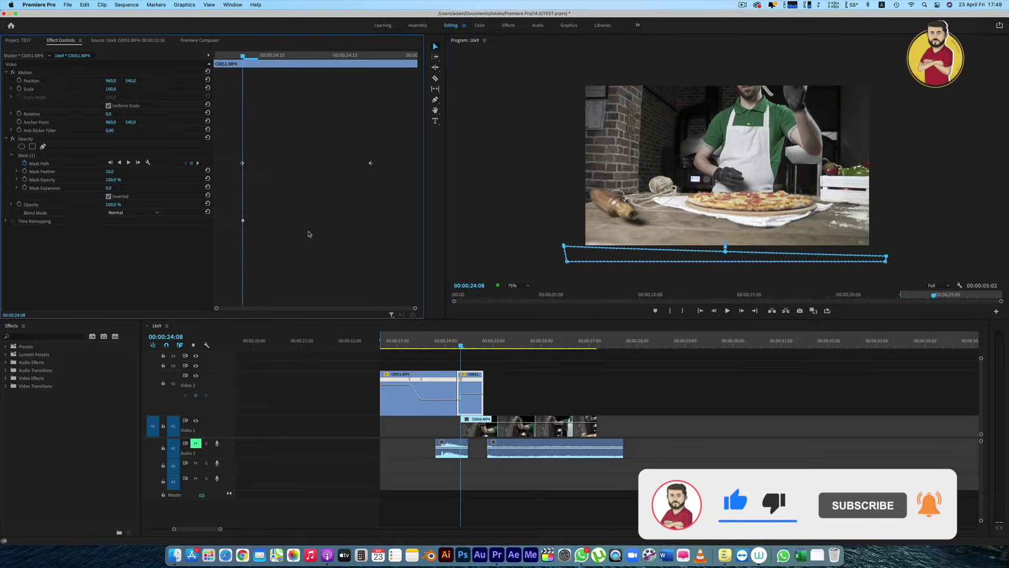
pyautogui.press('Right')
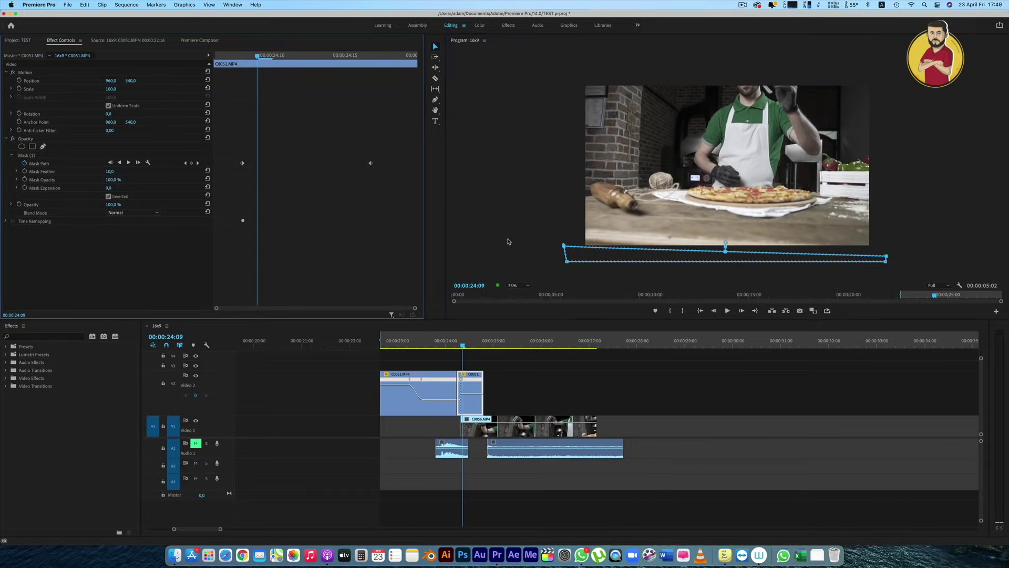
pyautogui.press('Right')
pyautogui.press('Right')
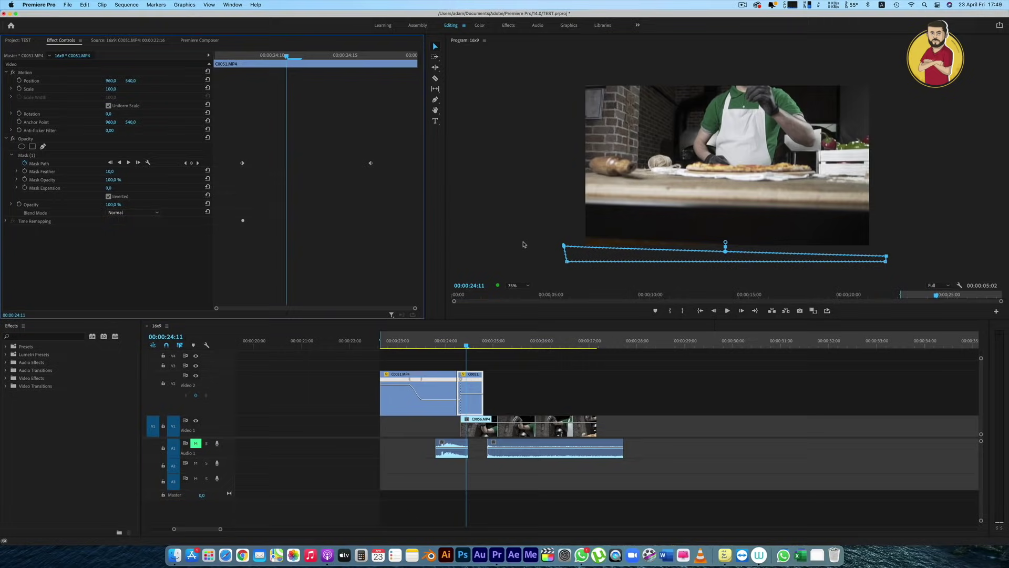
# Raise the mask's top edge at 24:11, 24:12 and 24:13, keyframing Mask Path each frame
pyautogui.moveTo(888, 259); pyautogui.dragTo(888, 215)
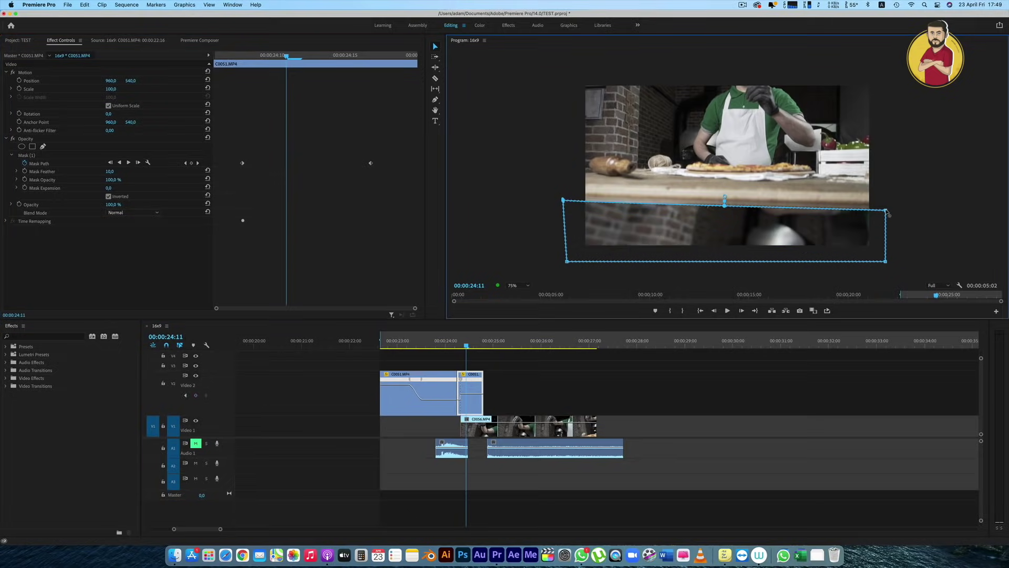
pyautogui.click(298, 255)
pyautogui.press('Right')
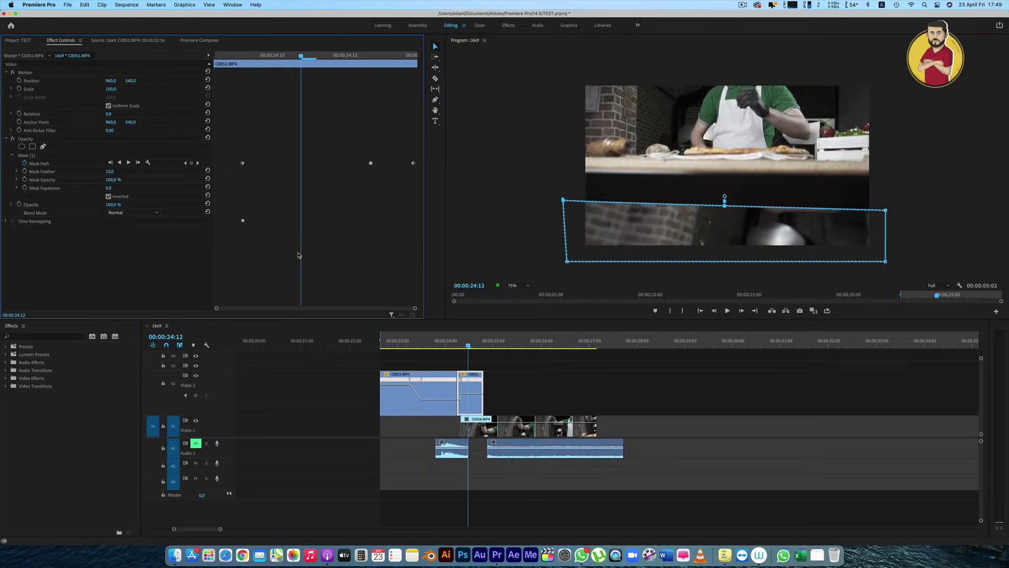
pyautogui.moveTo(888, 214); pyautogui.dragTo(887, 183)
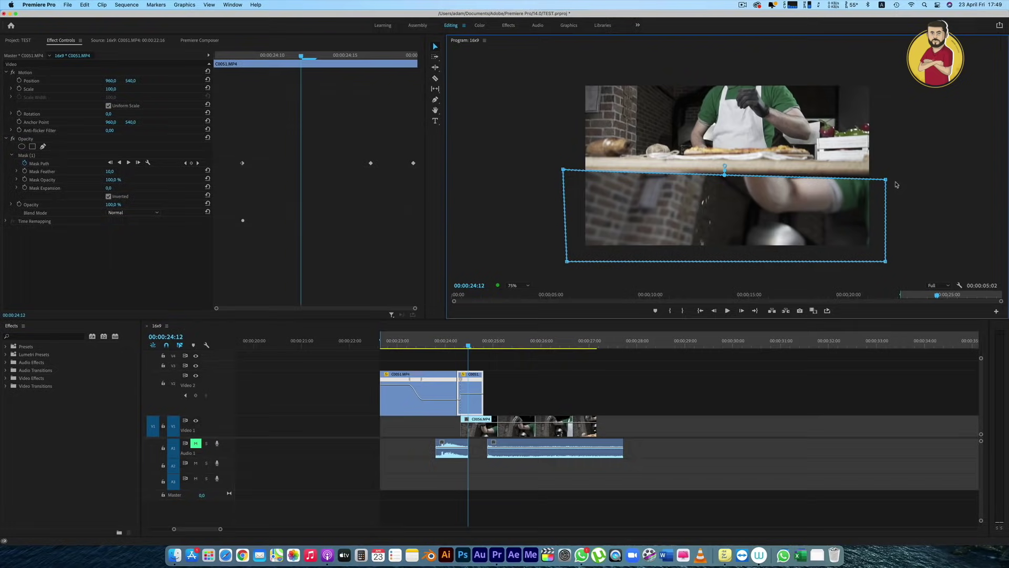
pyautogui.moveTo(887, 180); pyautogui.dragTo(888, 174)
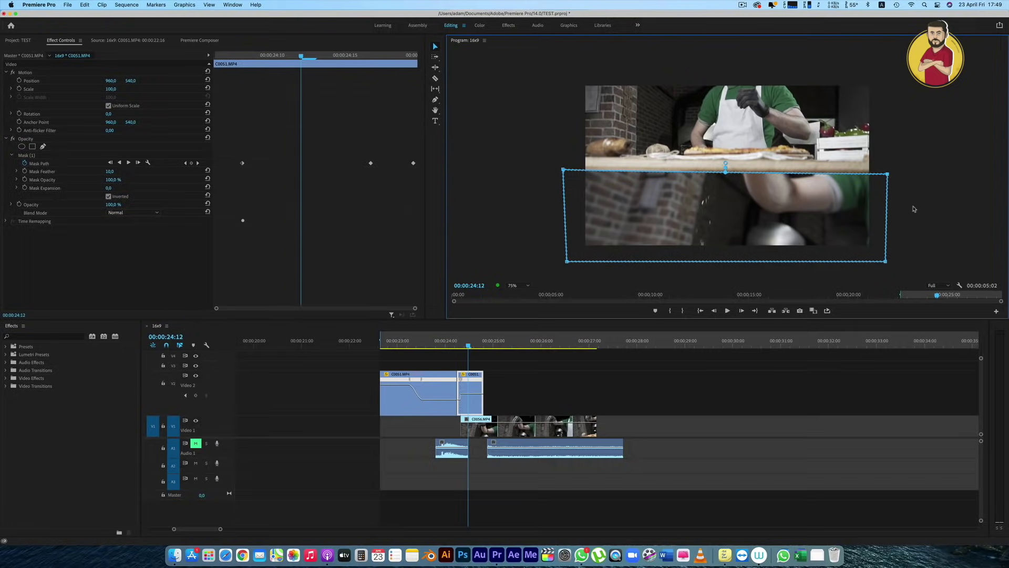
pyautogui.click(318, 261)
pyautogui.press('Right')
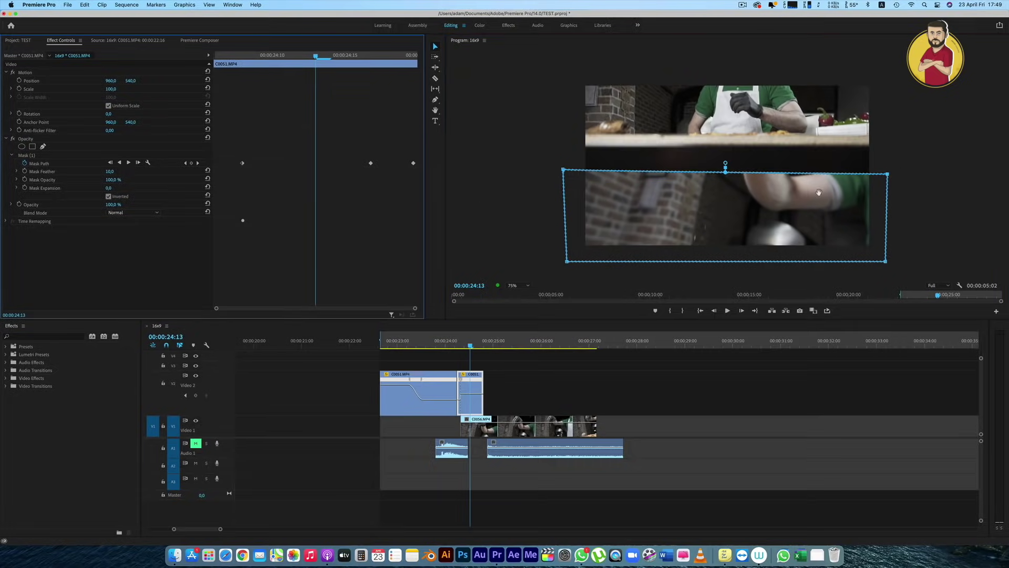
pyautogui.moveTo(906, 170); pyautogui.dragTo(479, 199)
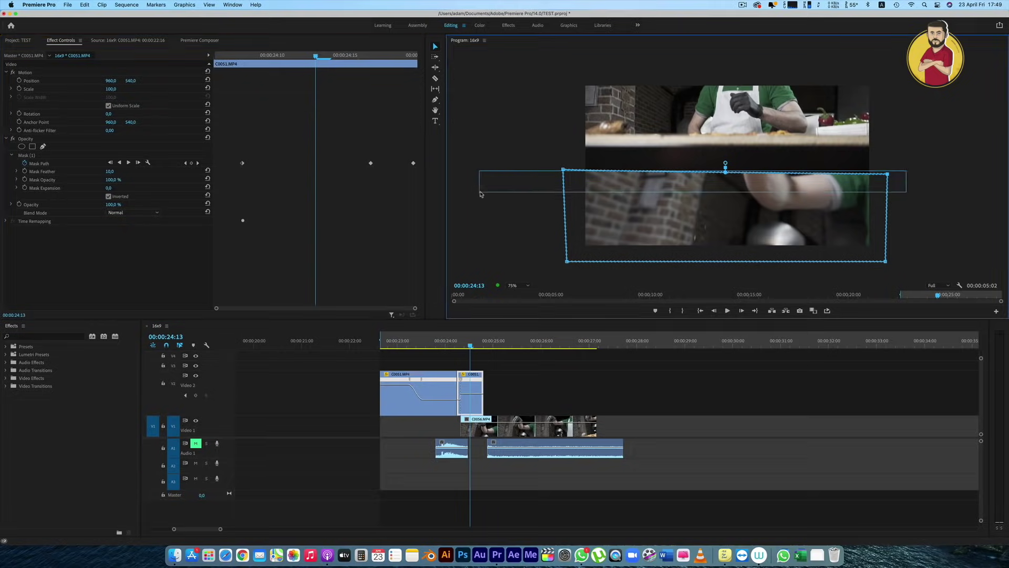
pyautogui.moveTo(528, 158); pyautogui.dragTo(968, 198)
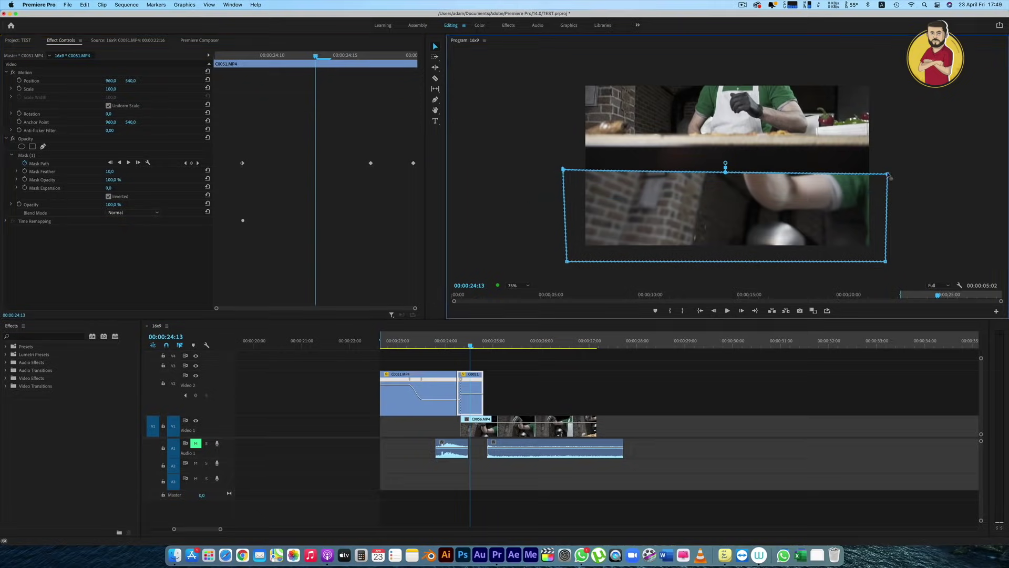
pyautogui.moveTo(890, 178); pyautogui.dragTo(890, 152)
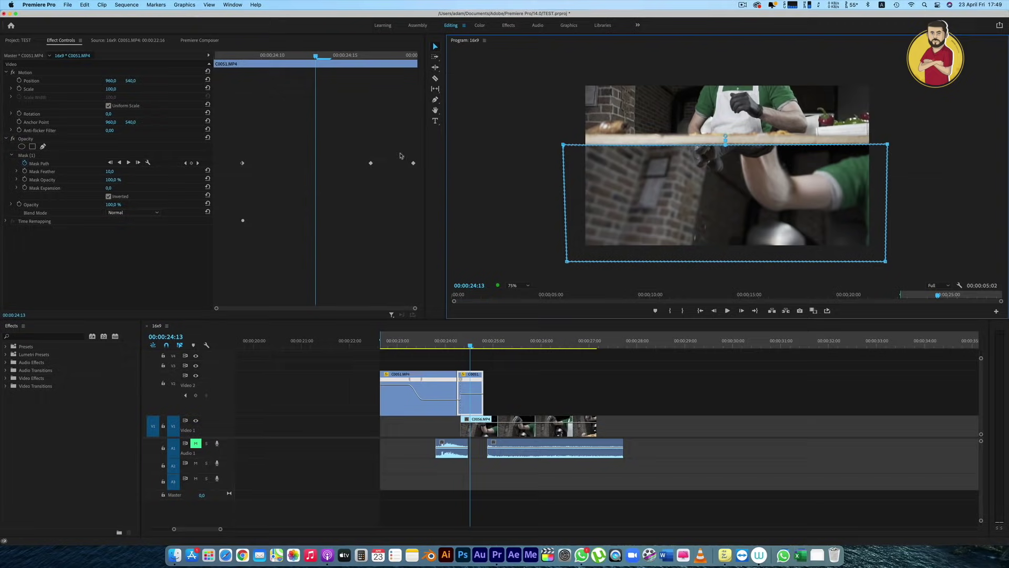
# Keep raising the mask's top edge through 24:14 and 24:15 until it clears the frame at 24:16
pyautogui.click(362, 180)
pyautogui.press('Right')
pyautogui.click(914, 128)
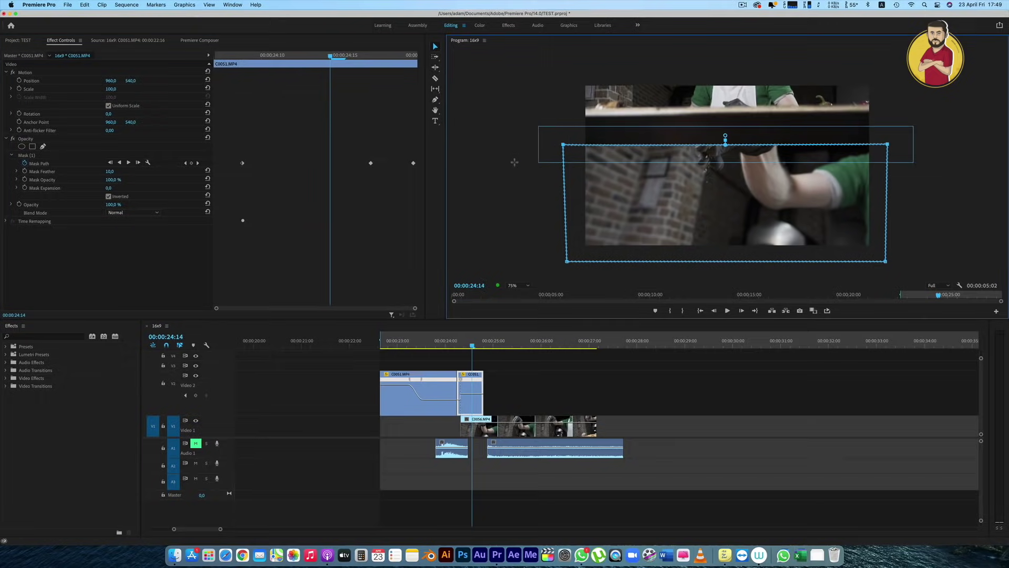
pyautogui.moveTo(888, 148); pyautogui.dragTo(886, 111)
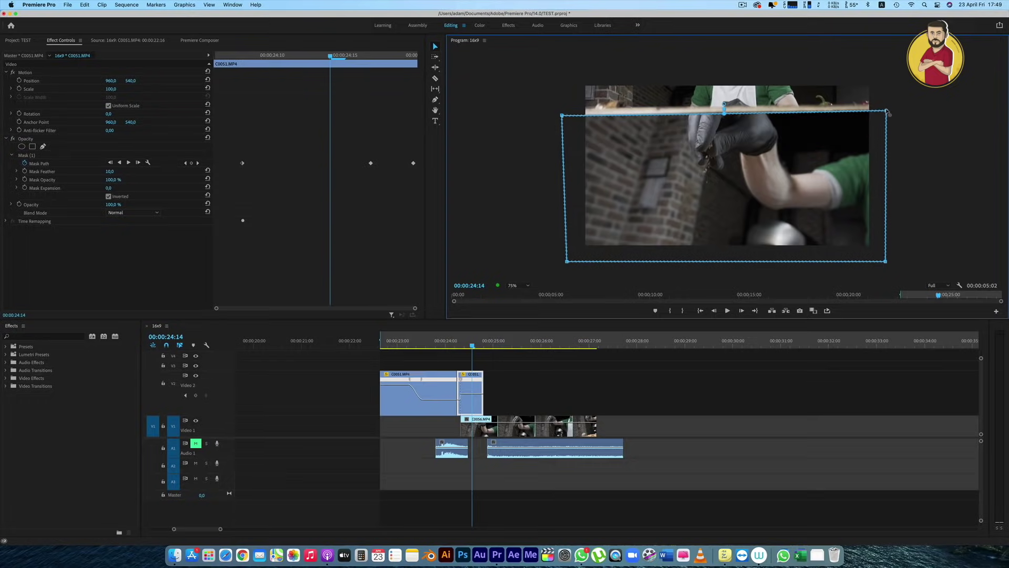
pyautogui.hotkey('shift', '5')
pyautogui.press('Right')
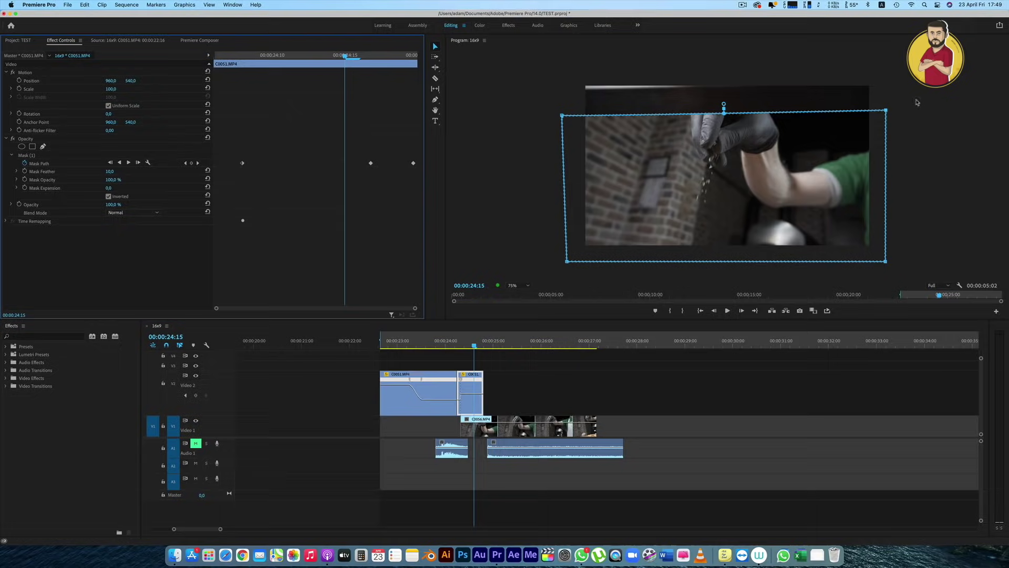
pyautogui.click(910, 94)
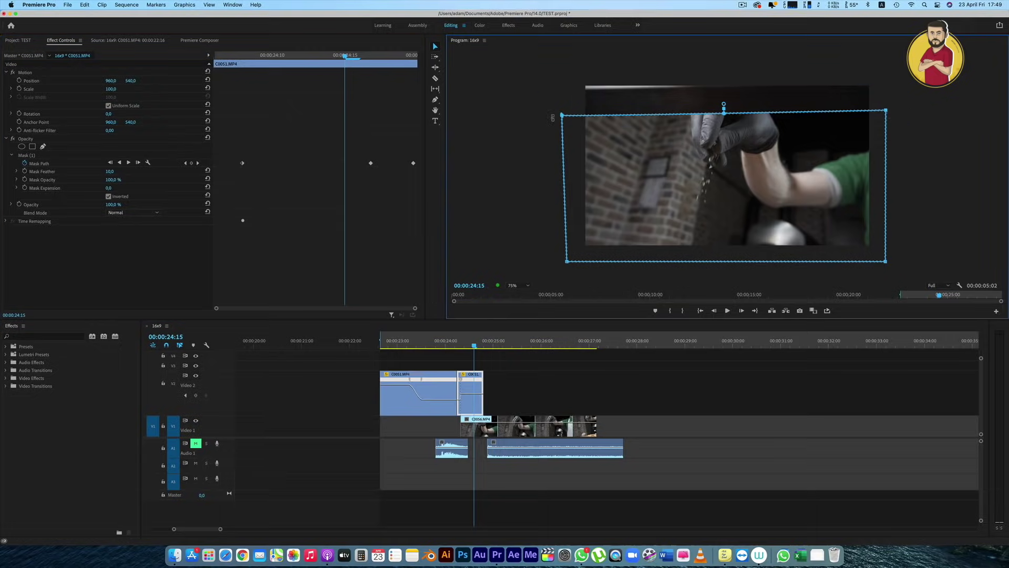
pyautogui.moveTo(888, 113); pyautogui.dragTo(888, 86)
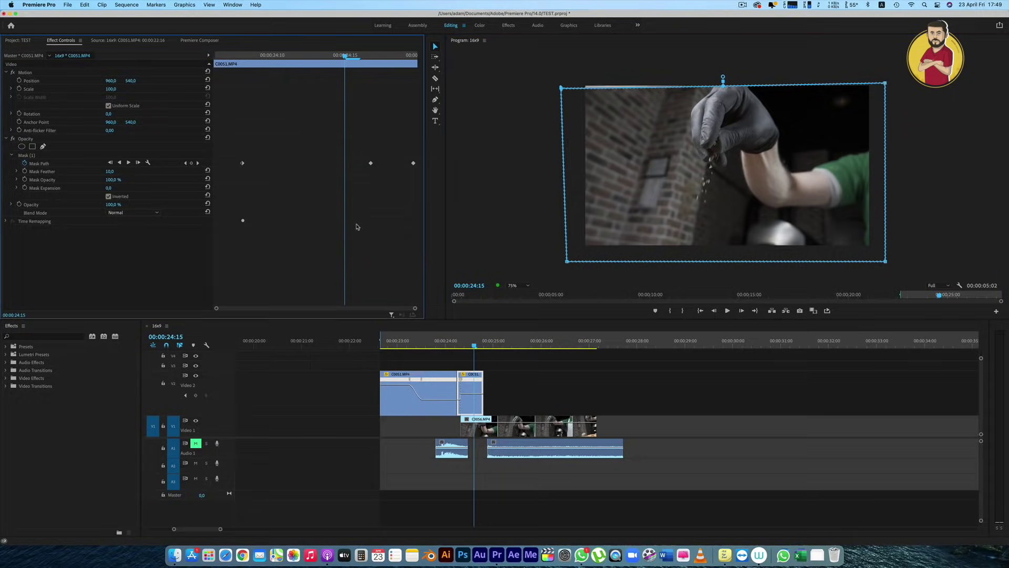
pyautogui.press('Right')
pyautogui.moveTo(886, 84); pyautogui.dragTo(885, 73)
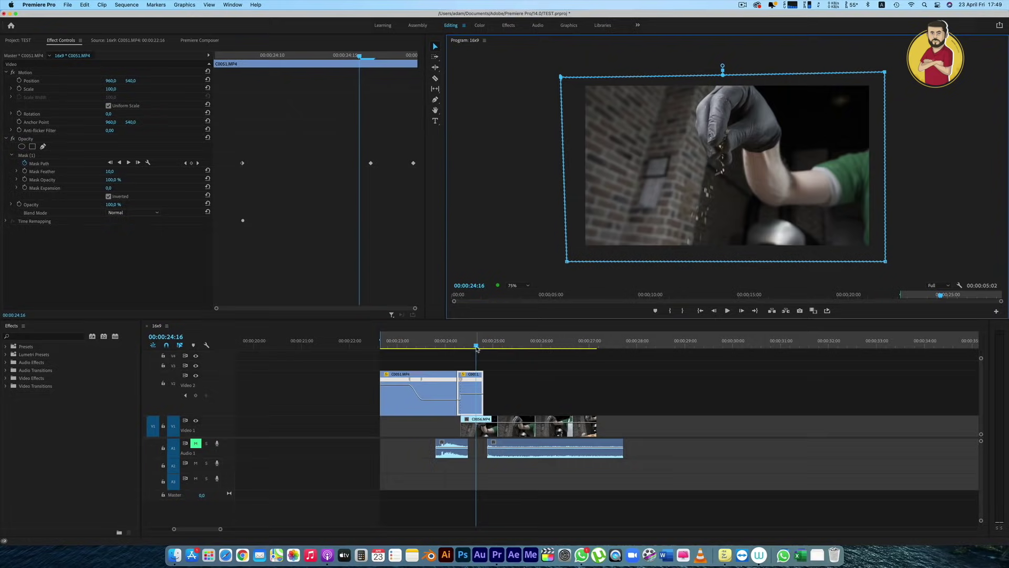
# Step back to 24:07 and forward to 24:14 to preview the animated wipe
pyautogui.click(402, 288)
pyautogui.press('Left')
pyautogui.press('Left')
pyautogui.press('Left')
pyautogui.press('Left')
pyautogui.press('Left')
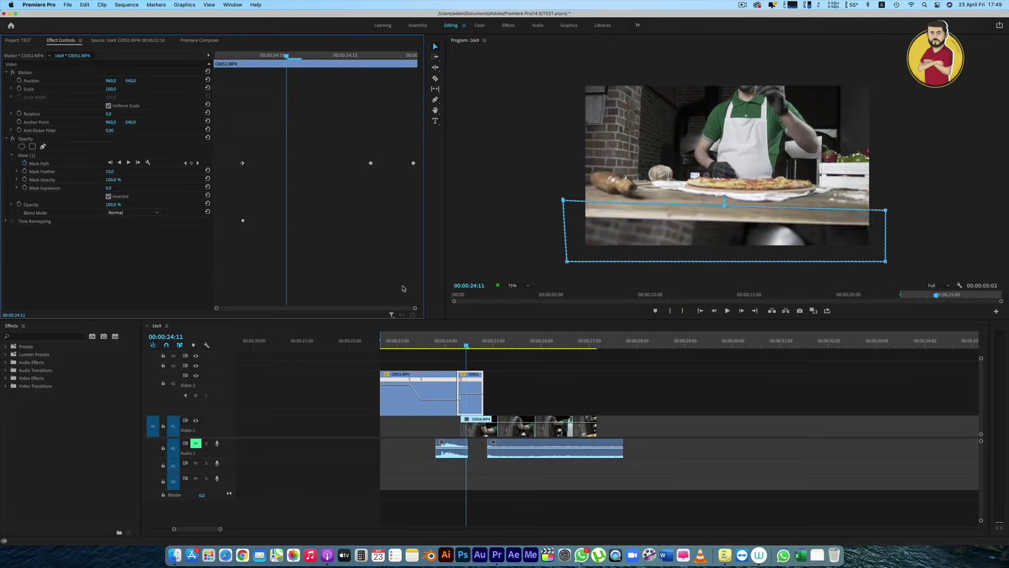
pyautogui.press('Left')
pyautogui.press('Left')
pyautogui.press('Left')
pyautogui.press('Left')
pyautogui.press('Right')
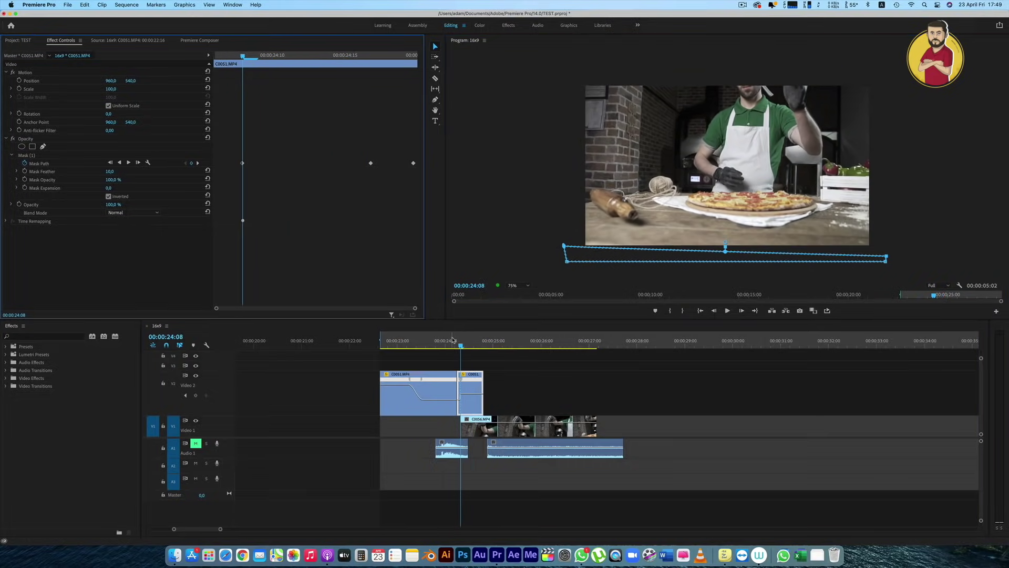
pyautogui.press('Right')
pyautogui.press('Right')
pyautogui.press('Right')
pyautogui.press('Right')
pyautogui.press('Right')
pyautogui.press('Right')
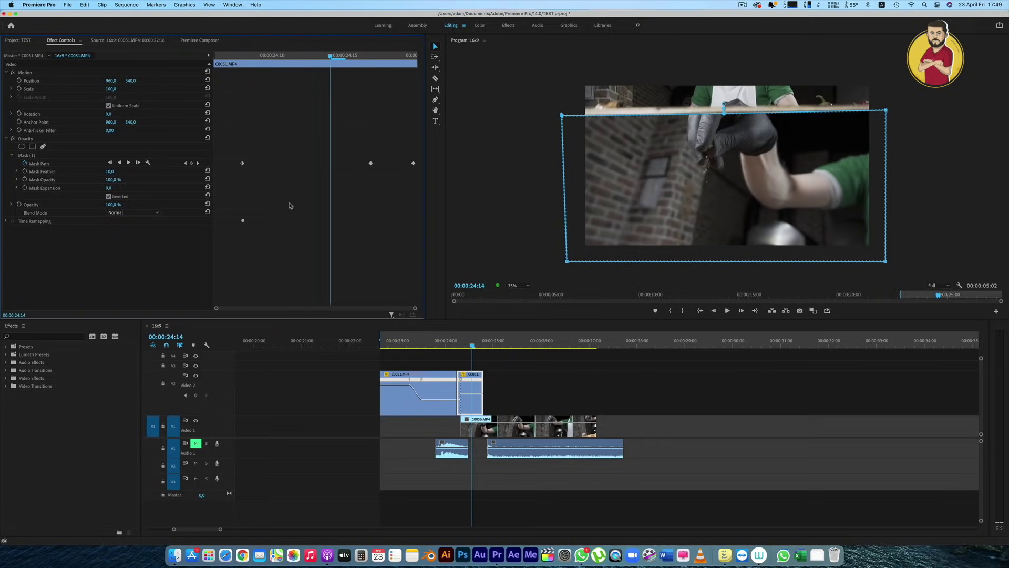
# Deselect the mask and set its Mask Feather to 50 to soften the edge
pyautogui.click(150, 258)
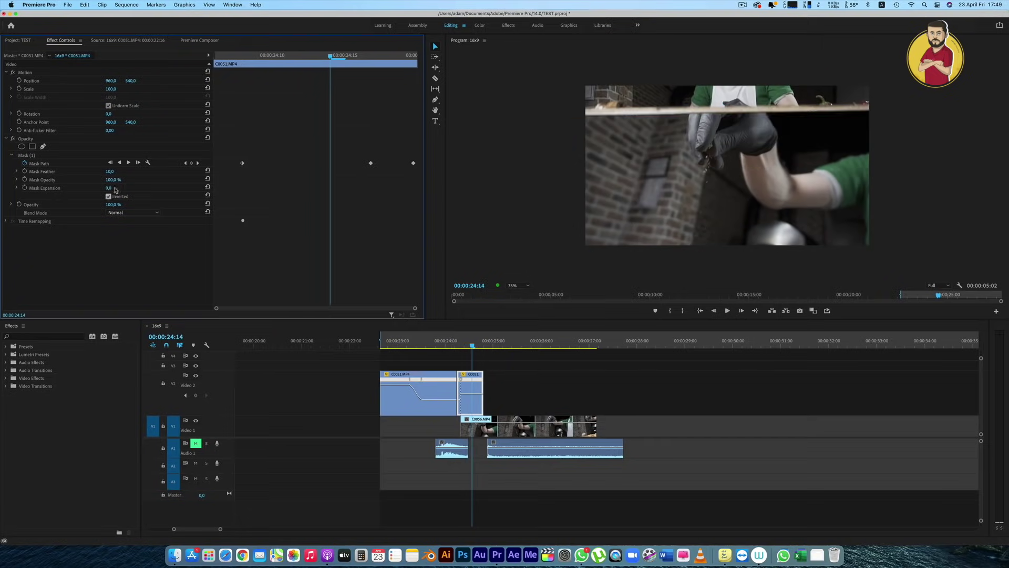
pyautogui.moveTo(109, 171); pyautogui.dragTo(142, 171)
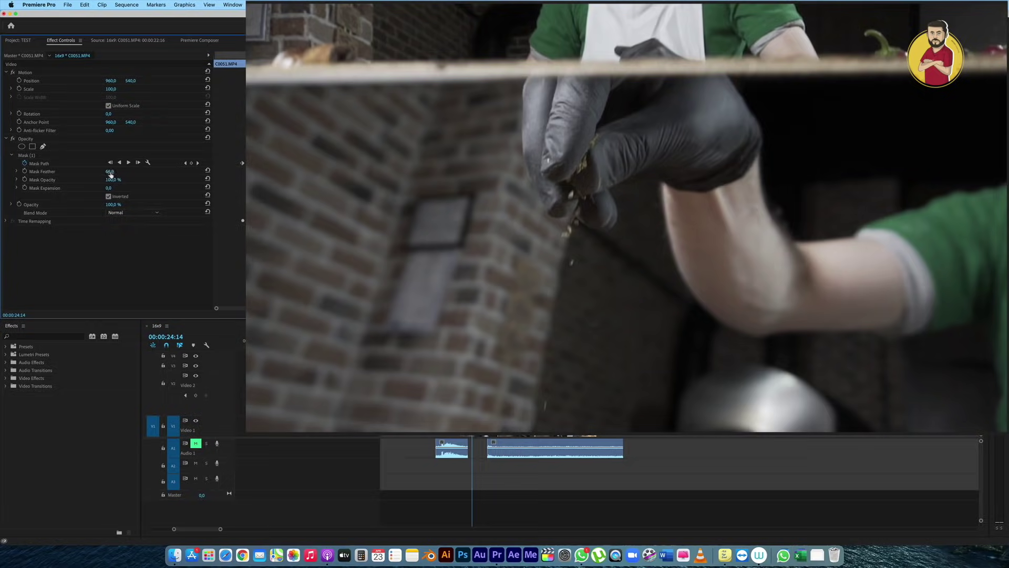
pyautogui.moveTo(111, 175)
pyautogui.mouseDown()
pyautogui.moveTo(80, 175)
pyautogui.moveTo(105, 174)
pyautogui.mouseUp()
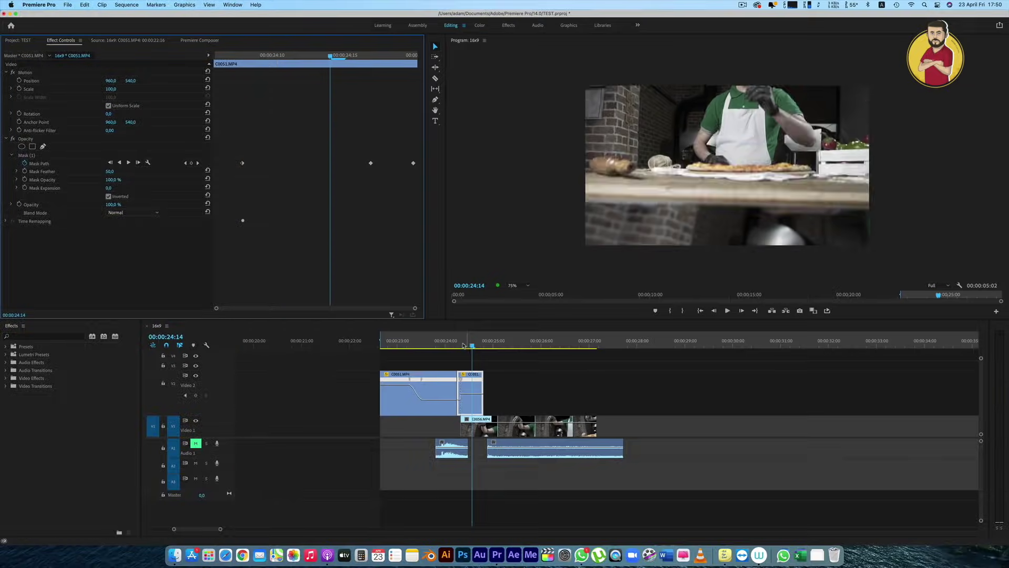
pyautogui.moveTo(468, 338); pyautogui.dragTo(392, 350)
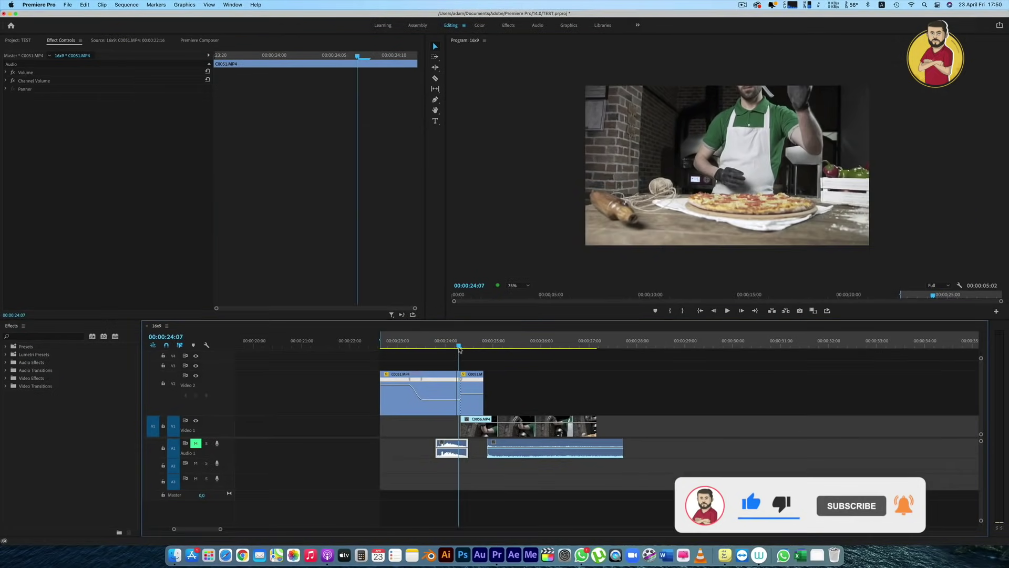
# At 24:12, search 'fast' in Effects and apply Fast Blur to C0051.MP4
pyautogui.click(469, 349)
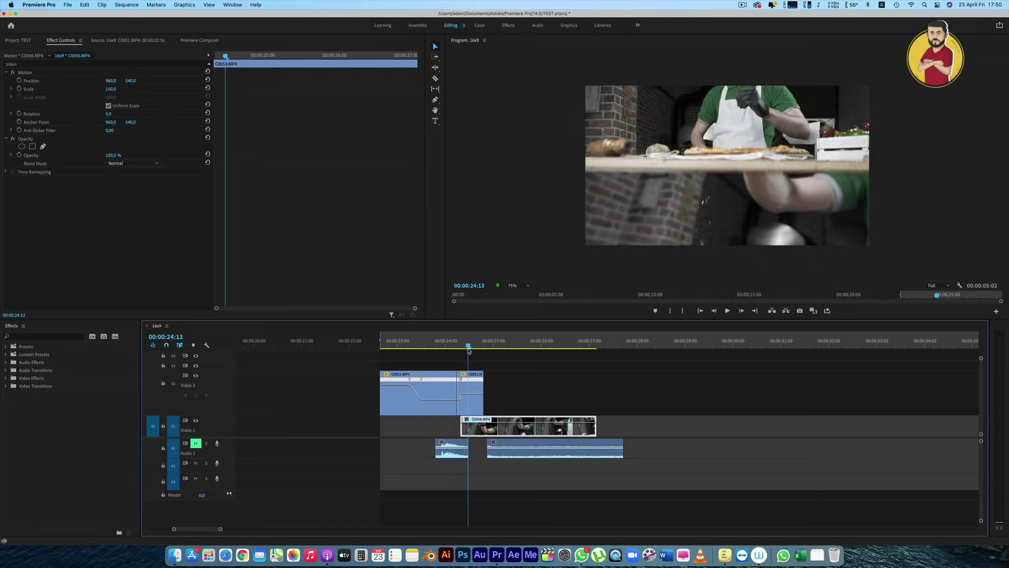
pyautogui.click(35, 337)
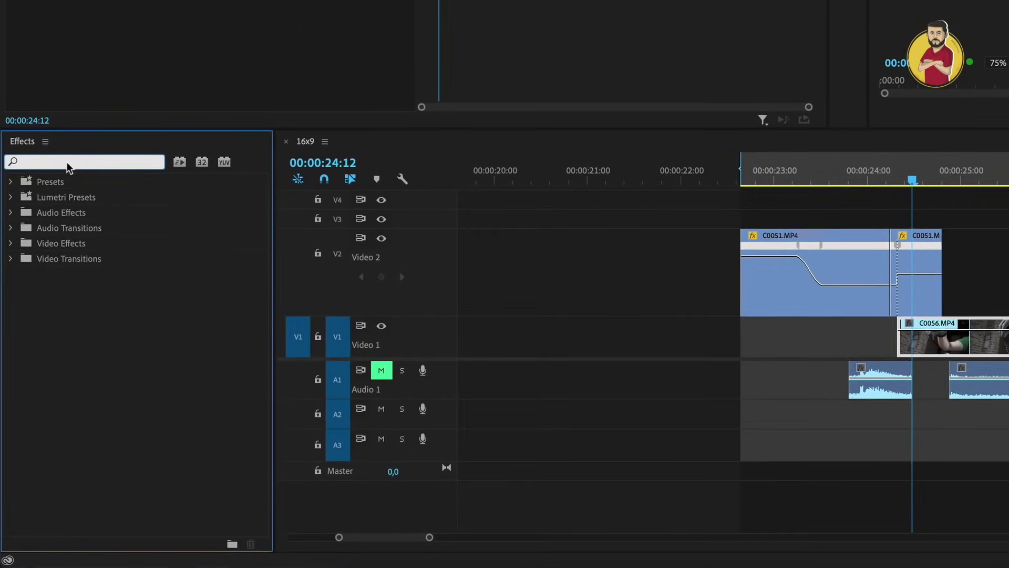
pyautogui.write('fast')
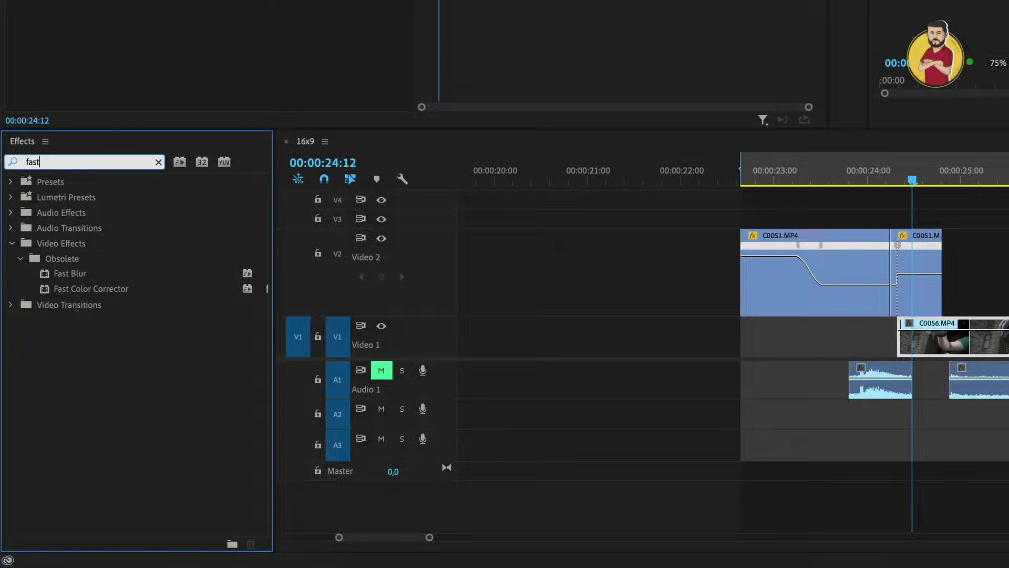
pyautogui.moveTo(68, 274)
pyautogui.mouseDown()
pyautogui.moveTo(821, 278)
pyautogui.moveTo(809, 278)
pyautogui.mouseUp()
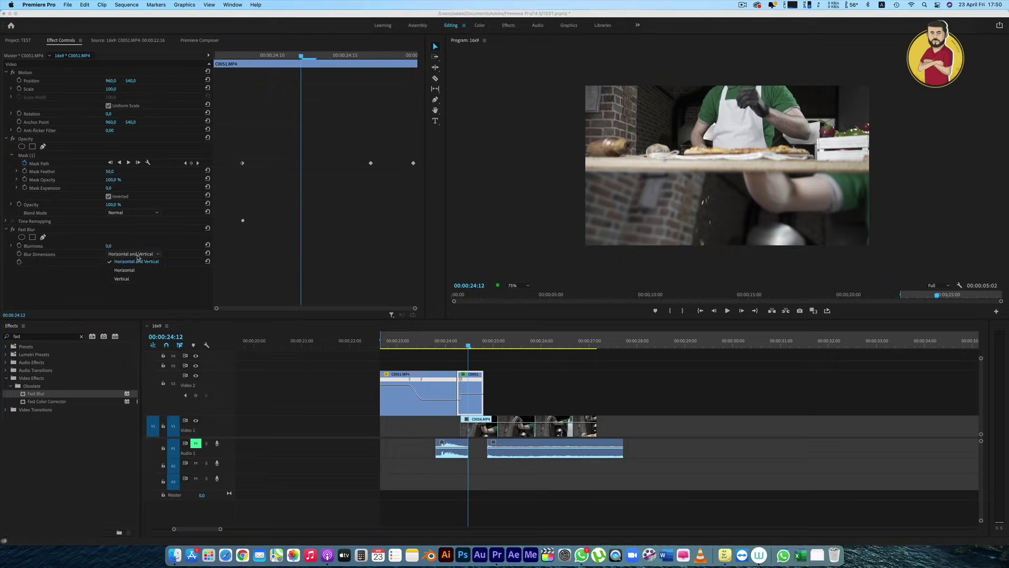
# Set Fast Blur to Vertical, Blurriness 34, with Repeat Edge Pixels on
pyautogui.click(139, 256)
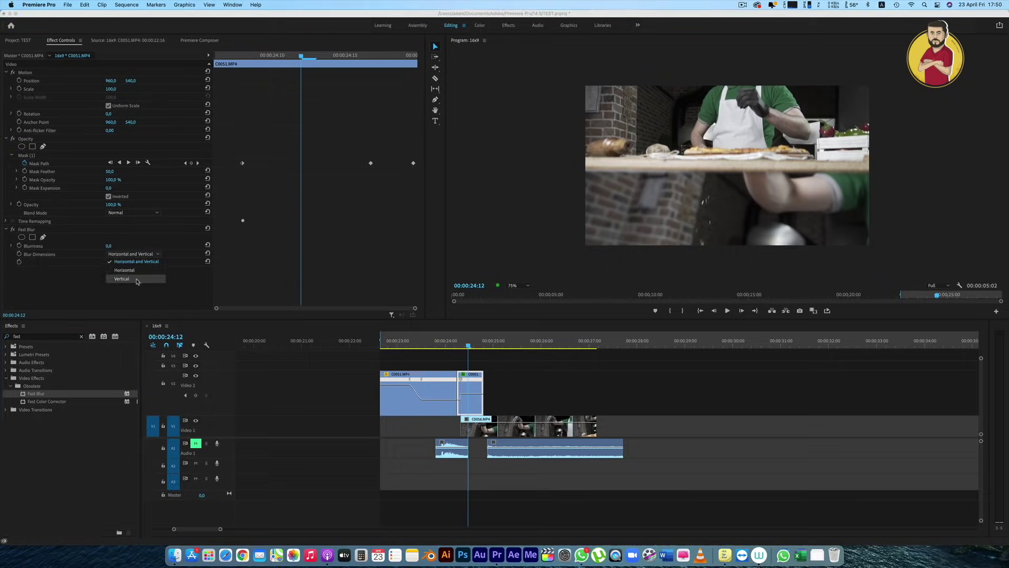
pyautogui.click(138, 279)
pyautogui.moveTo(108, 246)
pyautogui.mouseDown()
pyautogui.moveTo(130, 246)
pyautogui.moveTo(108, 246)
pyautogui.mouseUp()
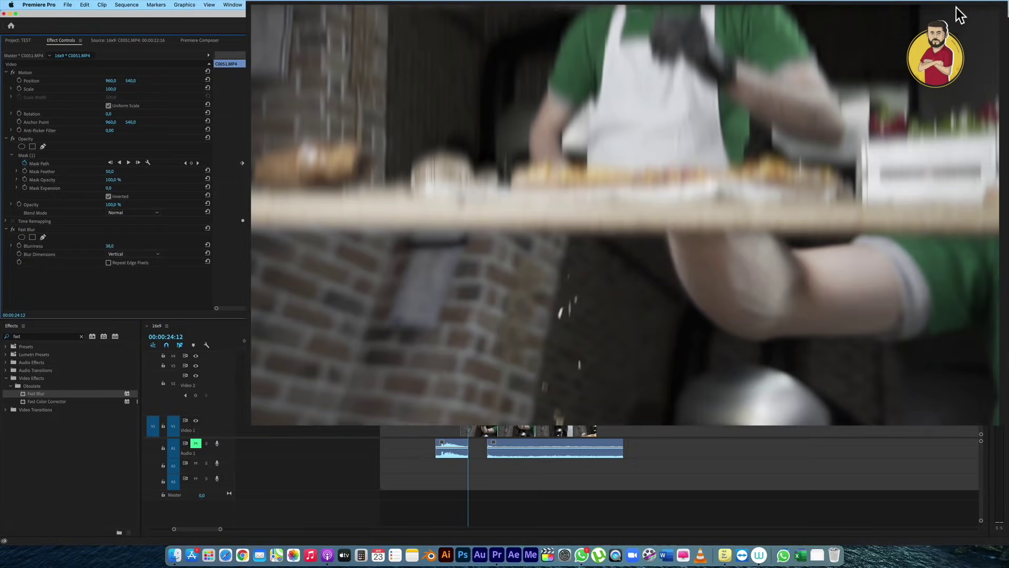
pyautogui.click(108, 263)
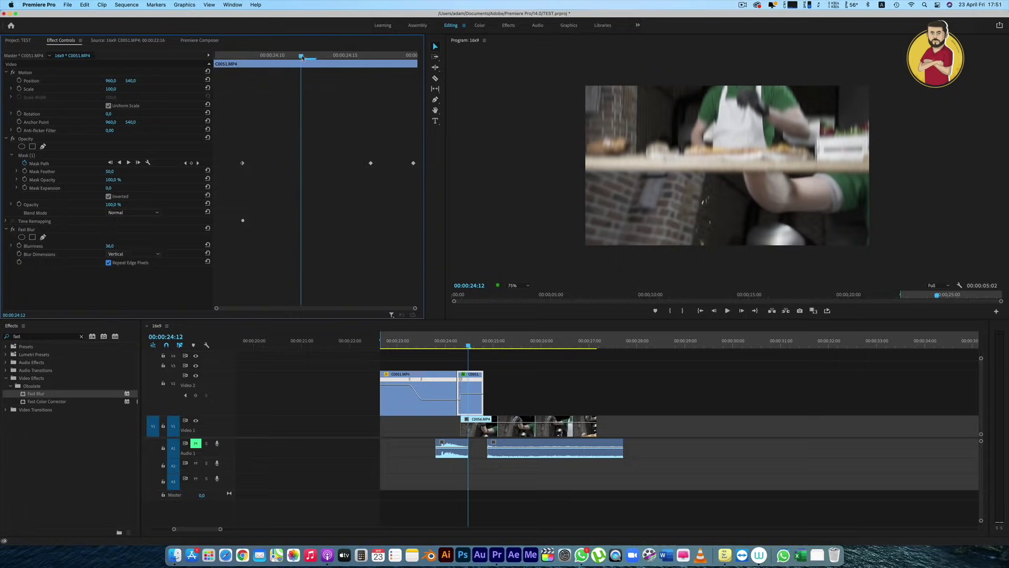
# Keyframe Fast Blur Blurriness at 34 at 24:15 and scrub to preview the blurred wipe
pyautogui.moveTo(302, 57); pyautogui.dragTo(345, 59)
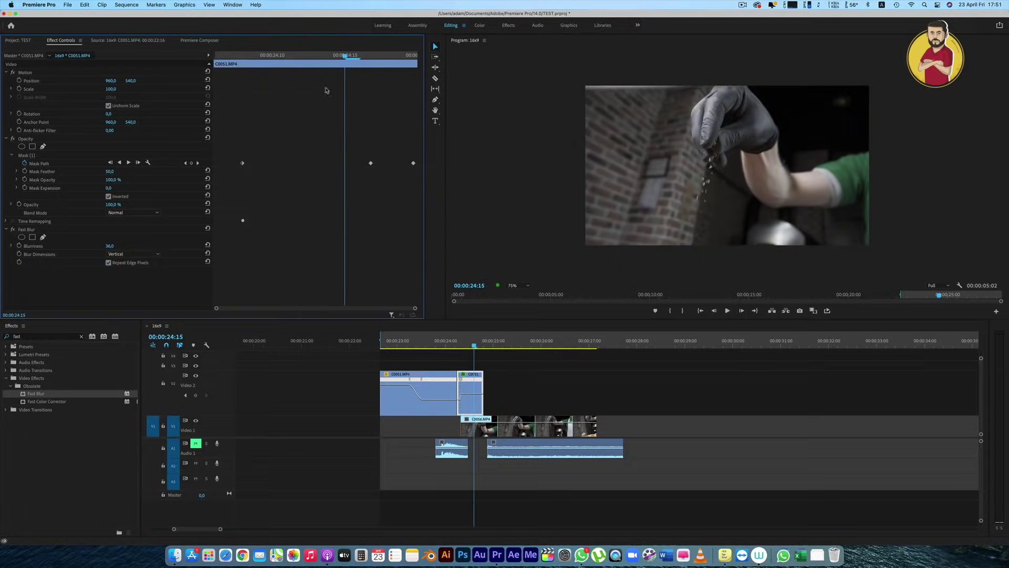
pyautogui.click(19, 245)
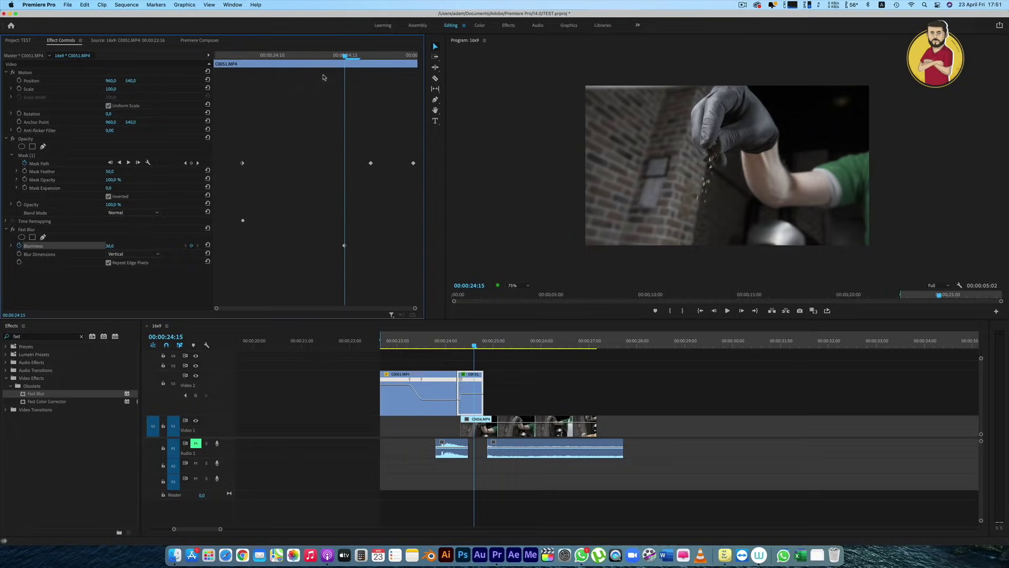
pyautogui.moveTo(345, 58); pyautogui.dragTo(218, 63)
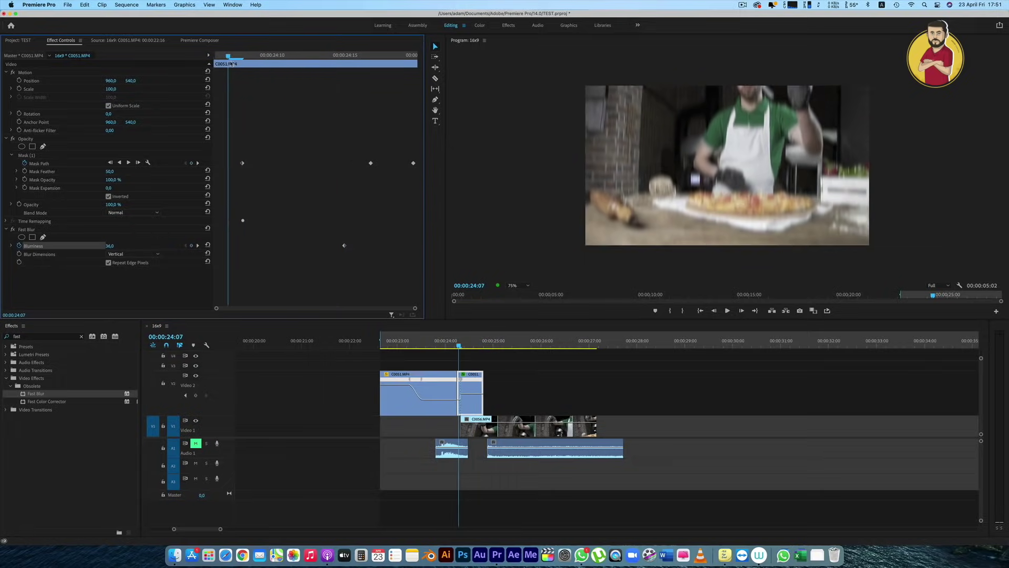
pyautogui.moveTo(219, 63); pyautogui.dragTo(258, 66)
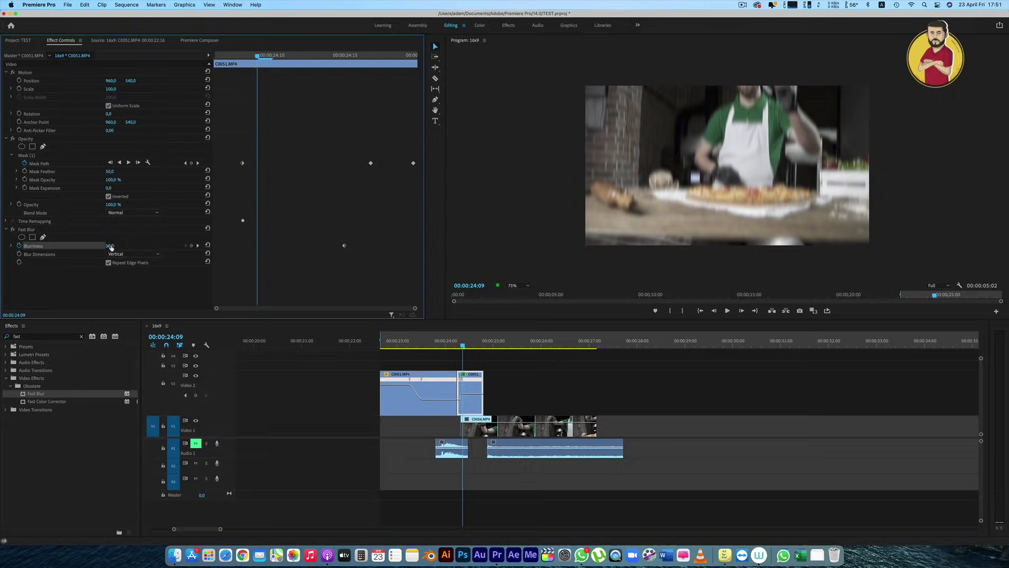
# Select clip C0056 on V1 and preview the cut into it
pyautogui.click(478, 427)
pyautogui.moveTo(463, 346); pyautogui.dragTo(469, 347)
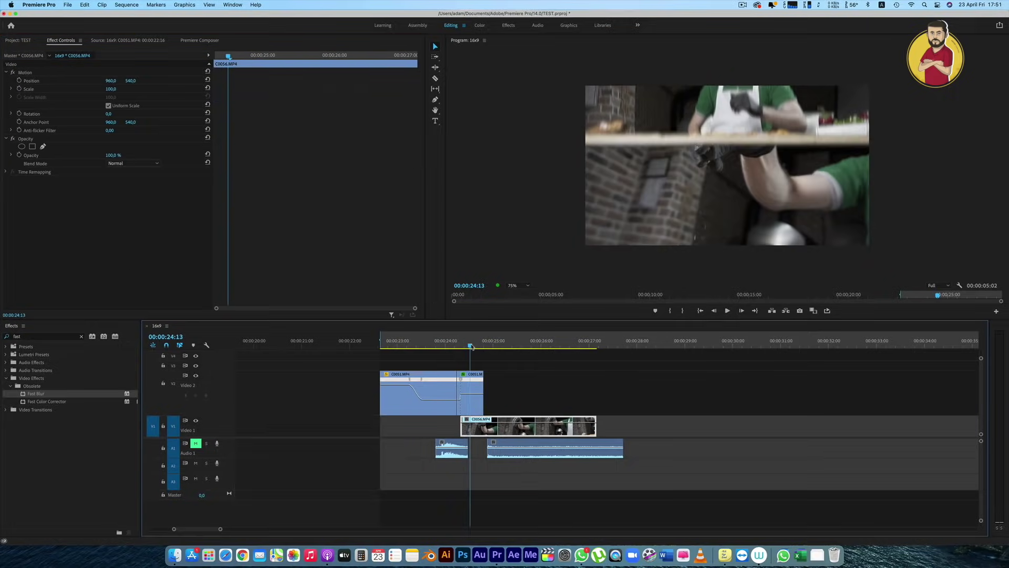
pyautogui.moveTo(471, 347); pyautogui.dragTo(483, 347)
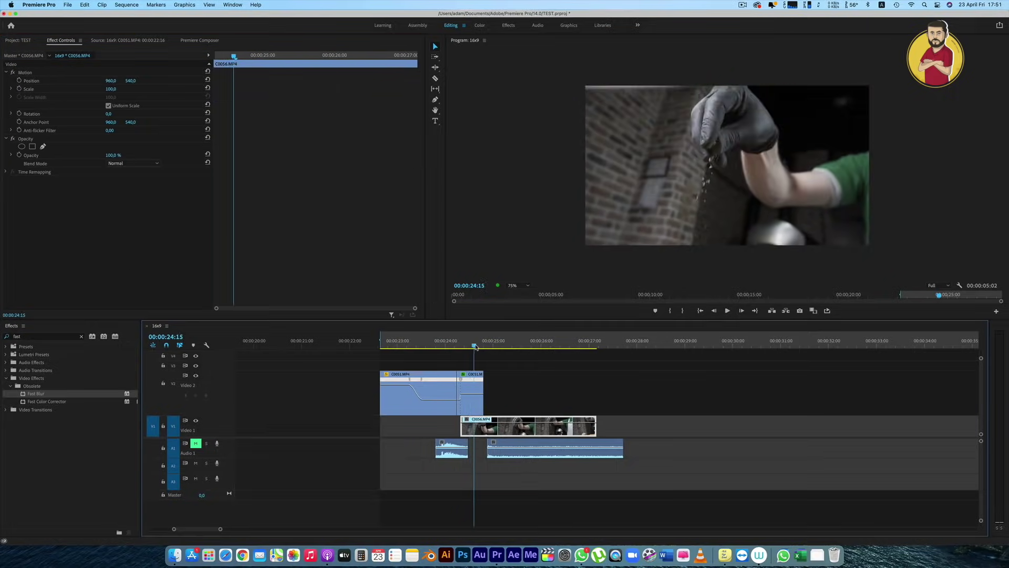
# Return to the pizza shot, clear the Effects search and expand Video Effects > Distort
pyautogui.click(508, 410)
pyautogui.click(526, 426)
pyautogui.moveTo(469, 351); pyautogui.dragTo(472, 347)
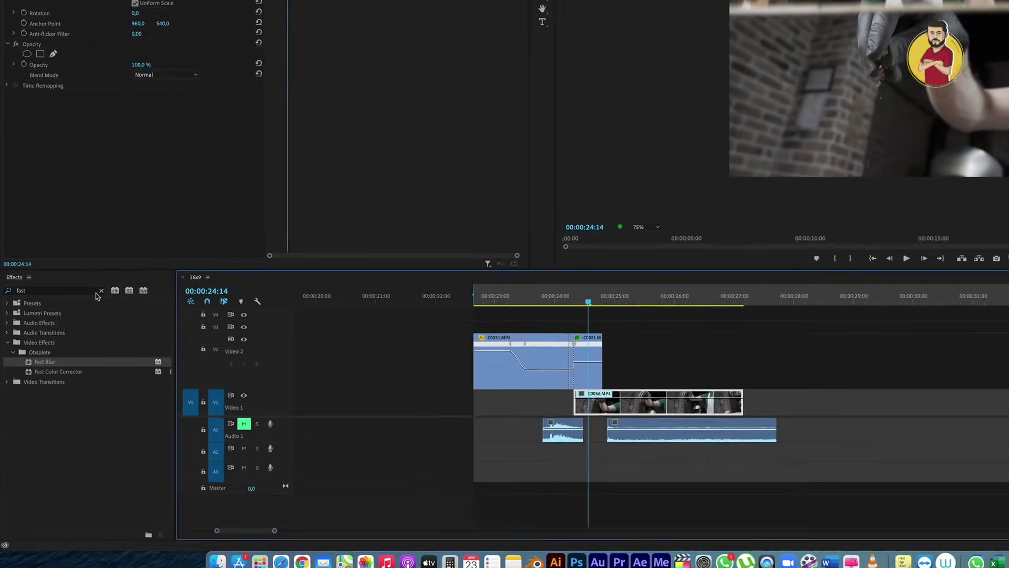
pyautogui.click(81, 337)
pyautogui.click(11, 235)
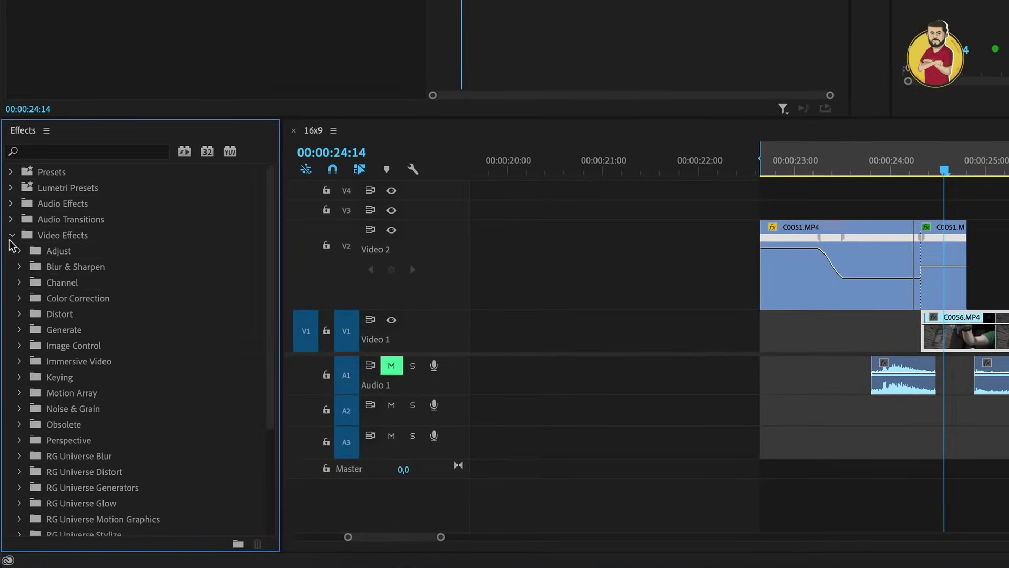
pyautogui.click(21, 314)
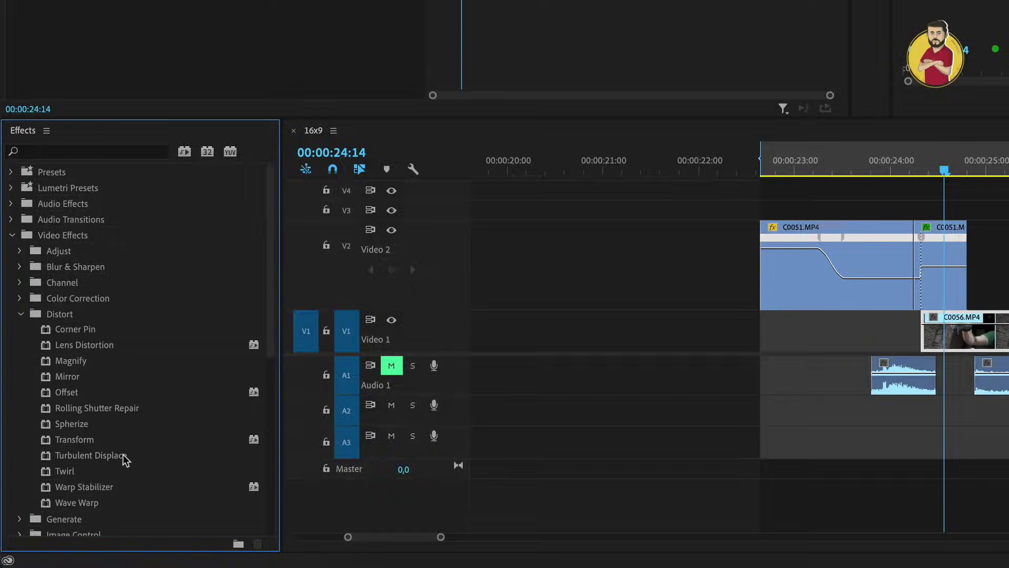
# Apply Transform to C0056, turn off Use Composition's Shutter Angle, and set Shutter Angle 180
pyautogui.moveTo(65, 446); pyautogui.dragTo(979, 334)
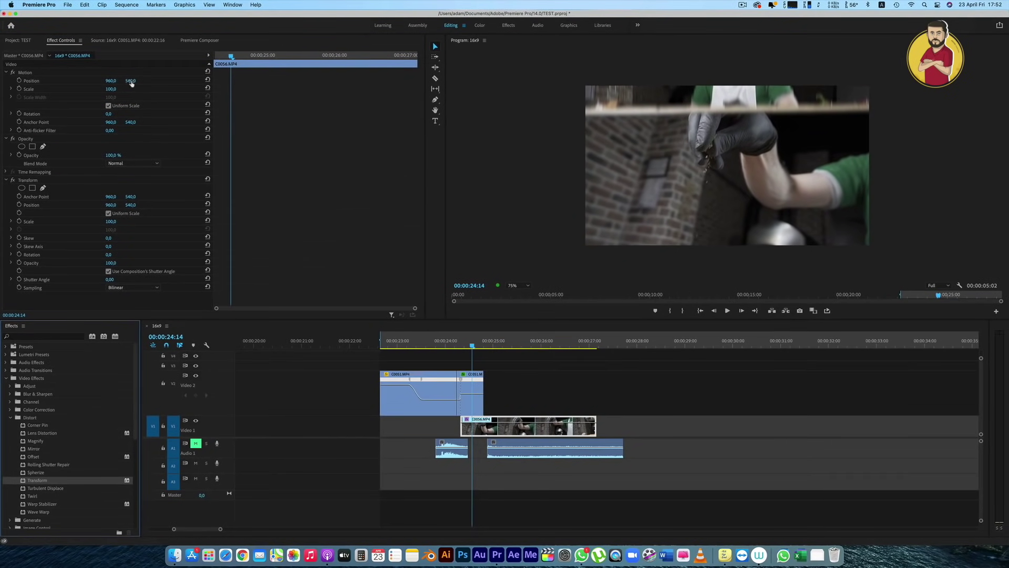
pyautogui.moveTo(131, 82); pyautogui.dragTo(133, 82)
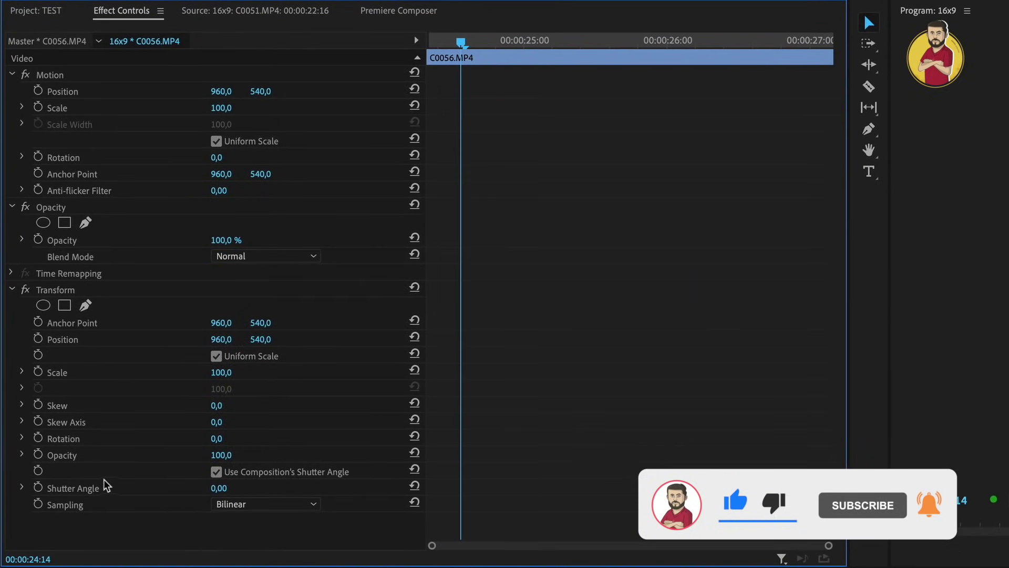
pyautogui.click(217, 474)
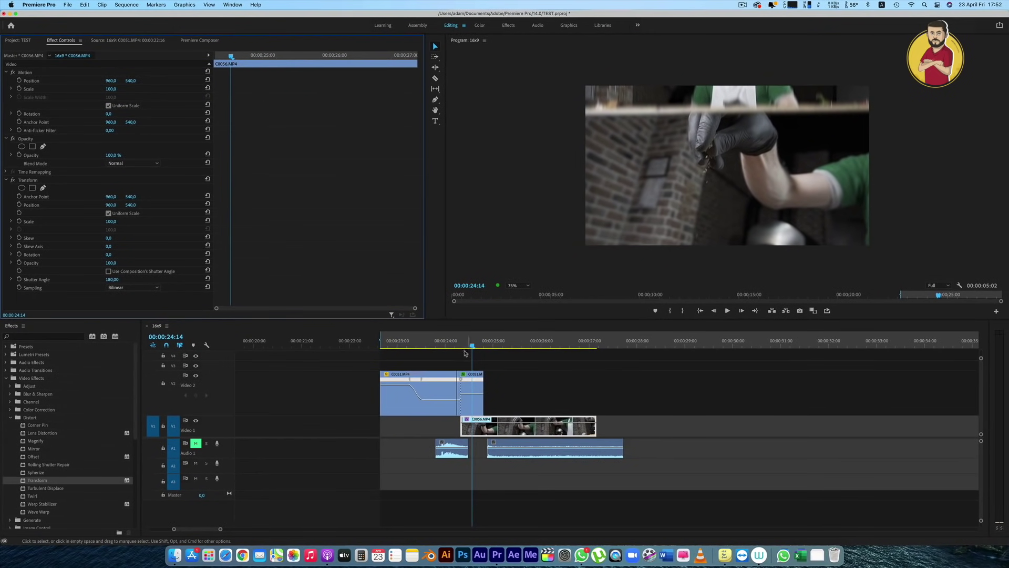
# At 24:10, keyframe C0056's Transform Position far down at Y 1365.1
pyautogui.moveTo(473, 346); pyautogui.dragTo(478, 345)
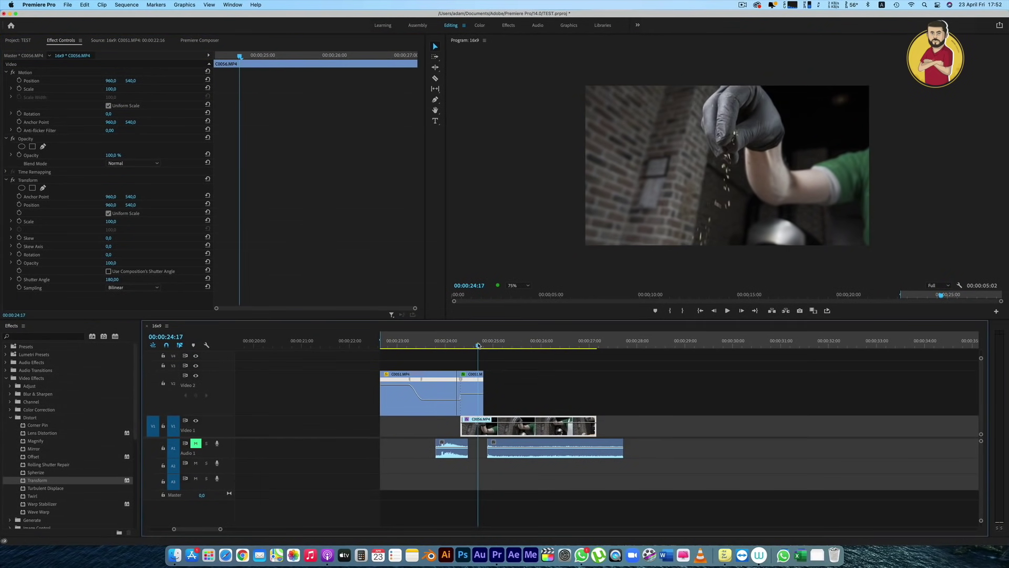
pyautogui.click(20, 208)
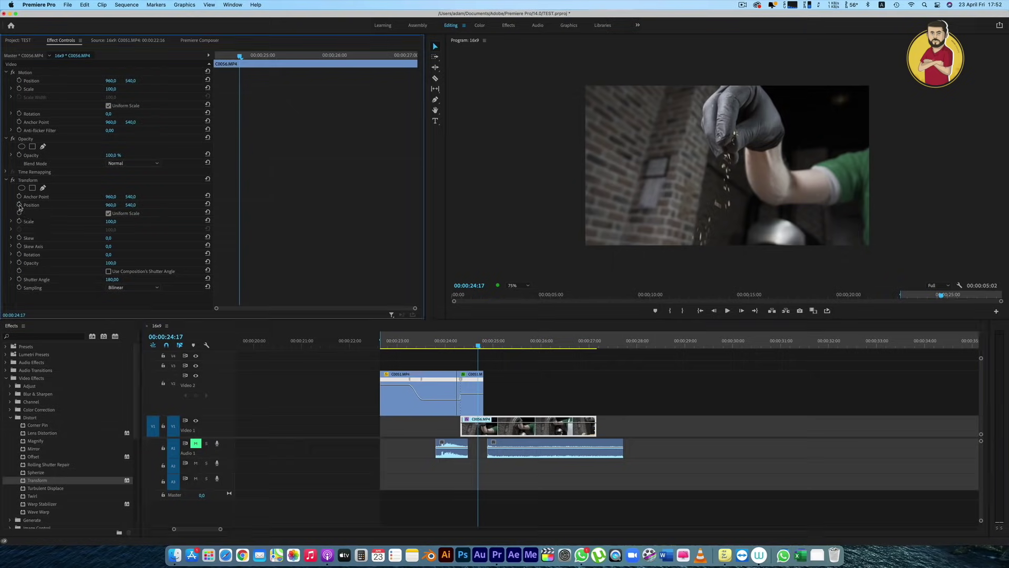
pyautogui.moveTo(241, 56); pyautogui.dragTo(221, 58)
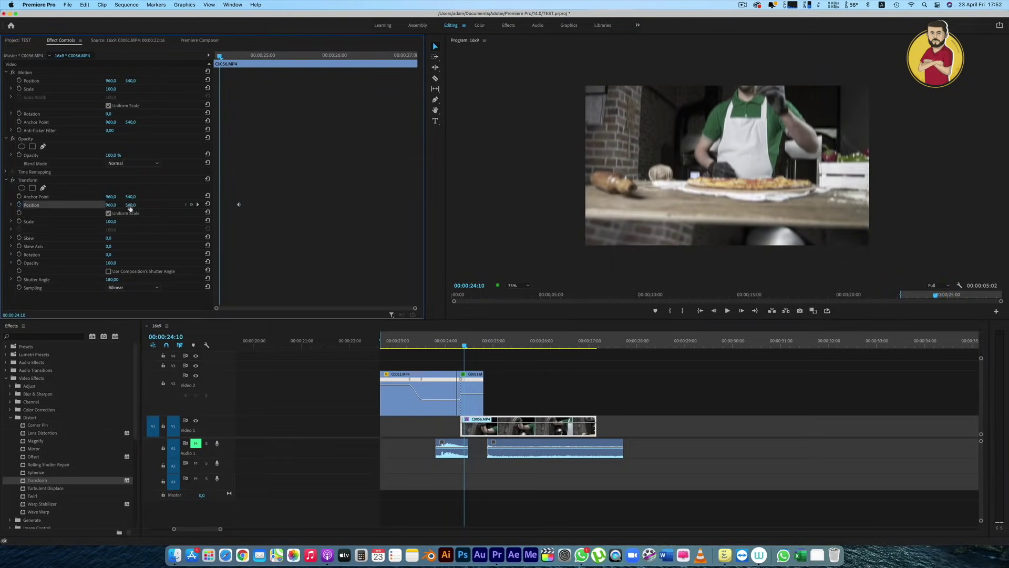
pyautogui.moveTo(130, 205); pyautogui.dragTo(215, 208)
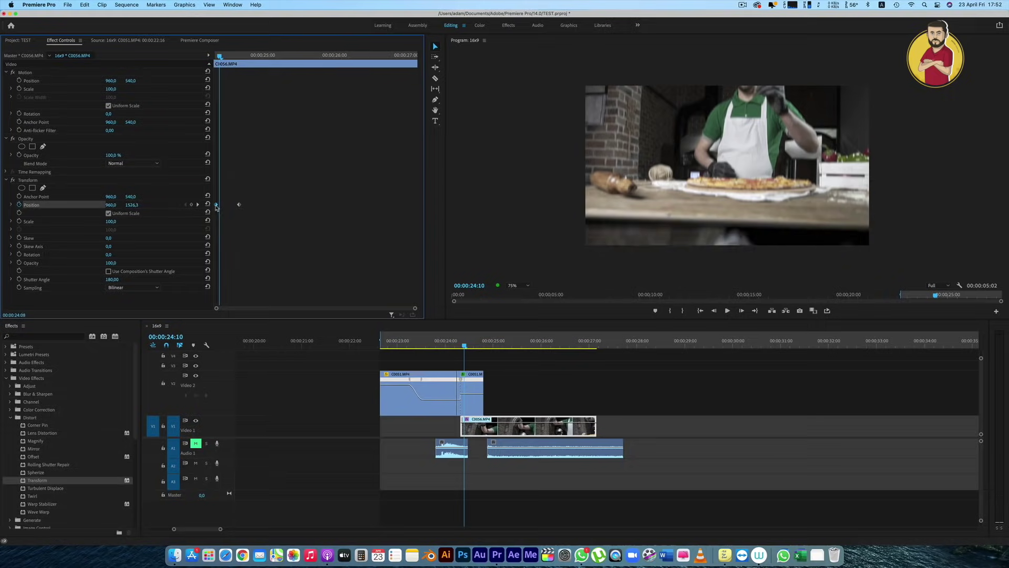
# Give the position keyframe Ease In interpolation, nudge it slightly earlier, and preview the slide
pyautogui.rightClick(237, 206)
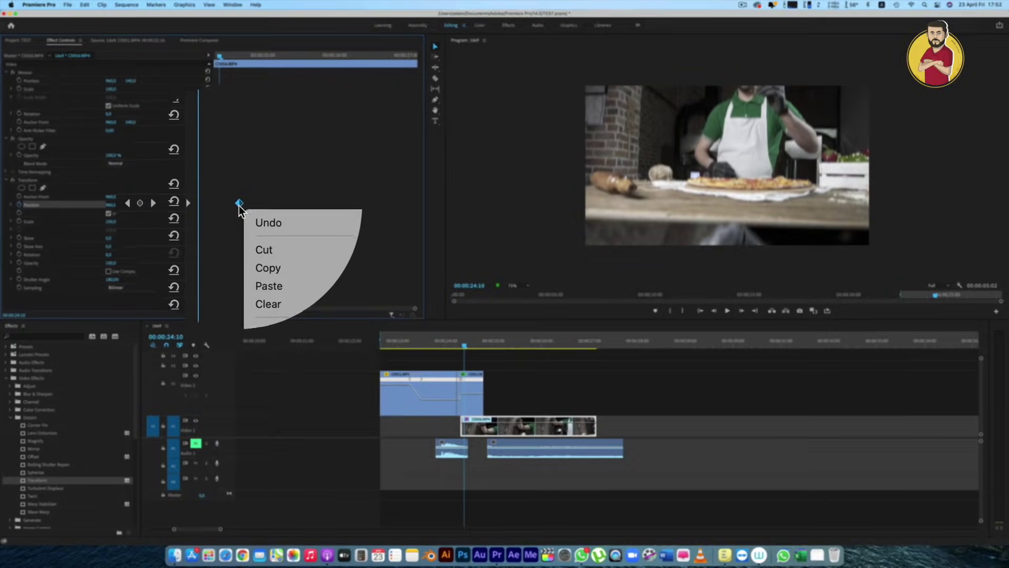
pyautogui.moveTo(274, 274)
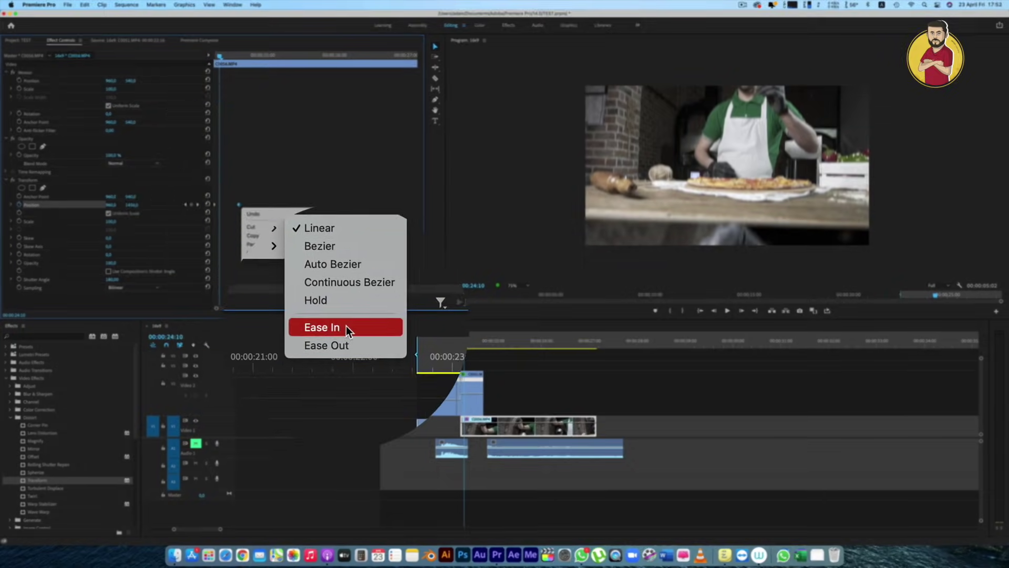
pyautogui.click(345, 325)
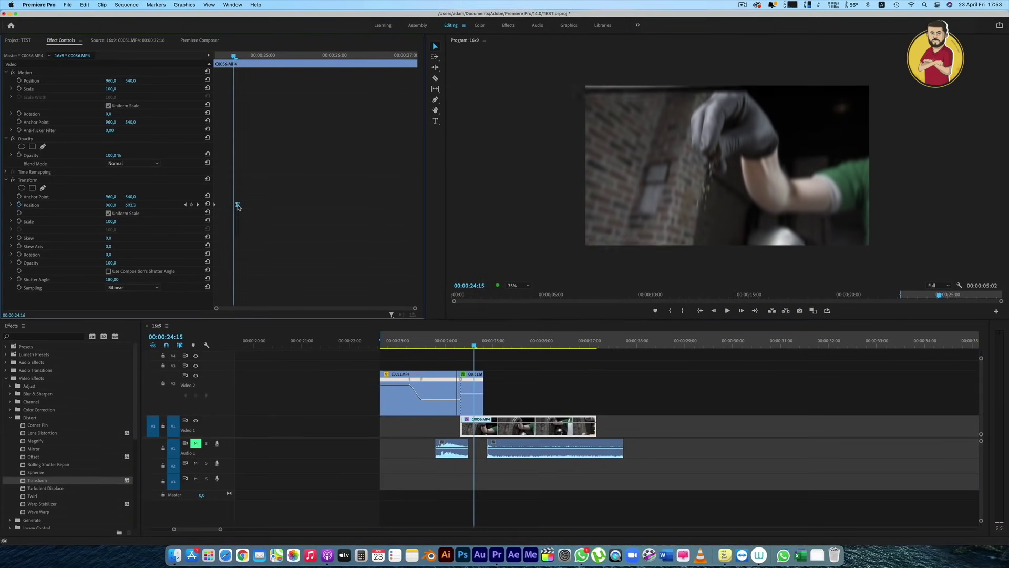
pyautogui.moveTo(238, 207); pyautogui.dragTo(235, 207)
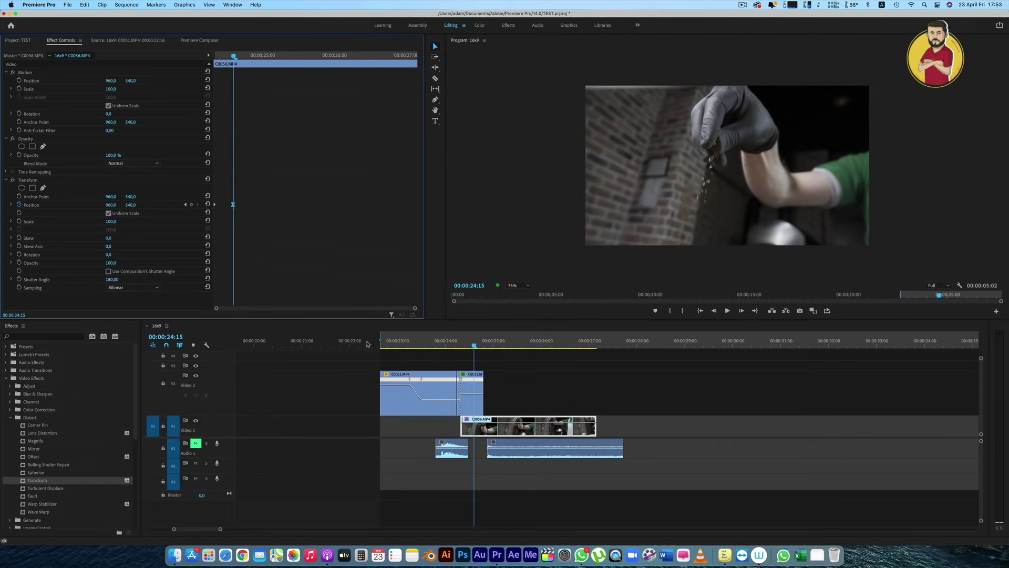
pyautogui.moveTo(473, 342); pyautogui.dragTo(424, 346)
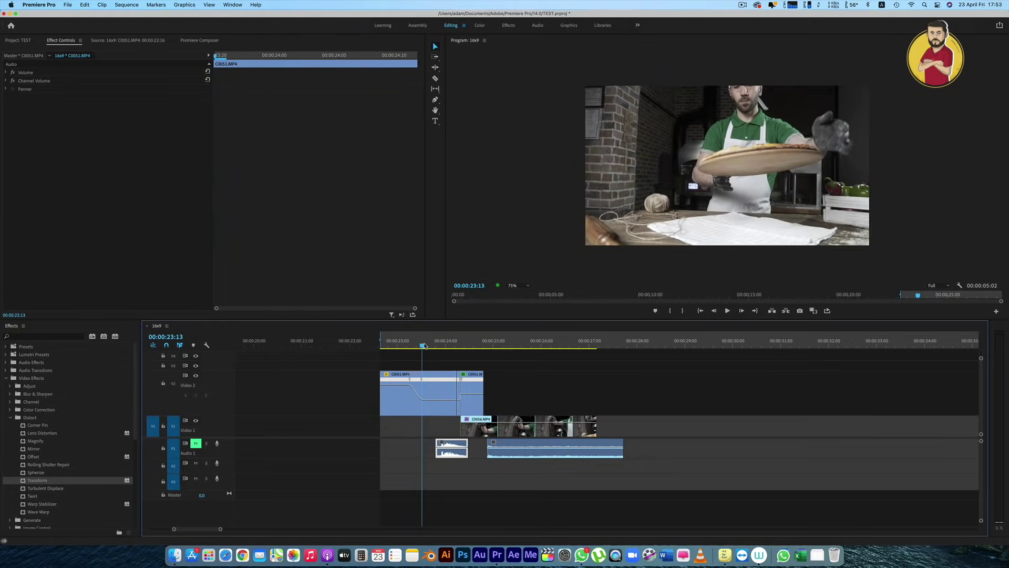
# Place Flat_Simple_01.mp3 on Audio 2 under the cut and play the transition back
pyautogui.click(18, 40)
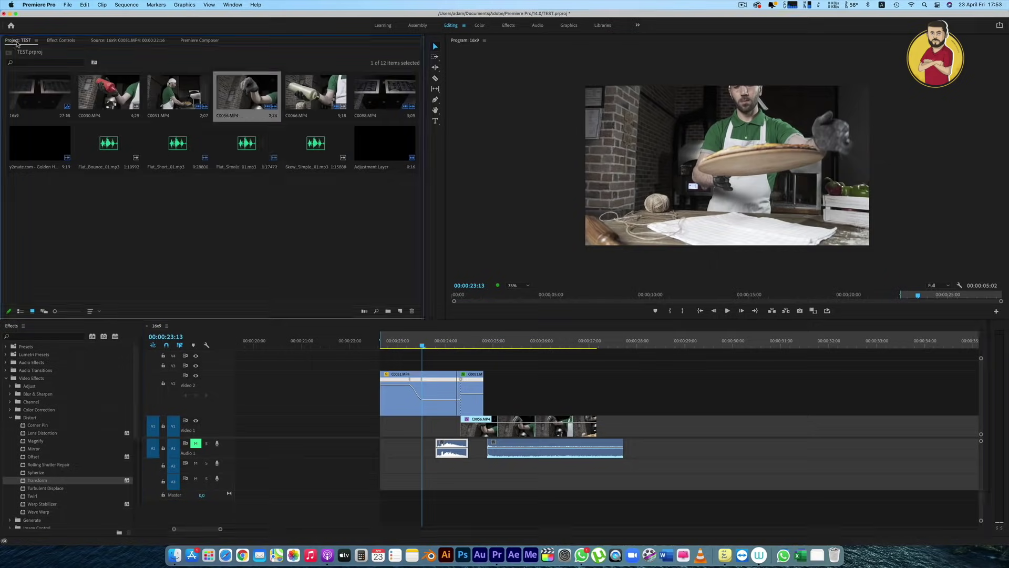
pyautogui.moveTo(246, 143); pyautogui.dragTo(457, 466)
pyautogui.click(381, 345)
pyautogui.press('space')
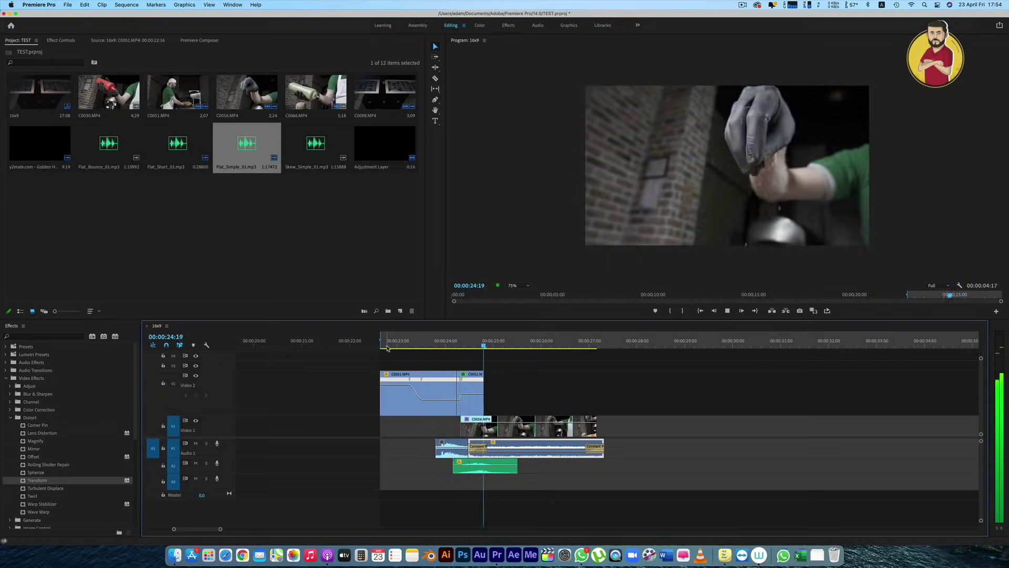
pyautogui.press('space')
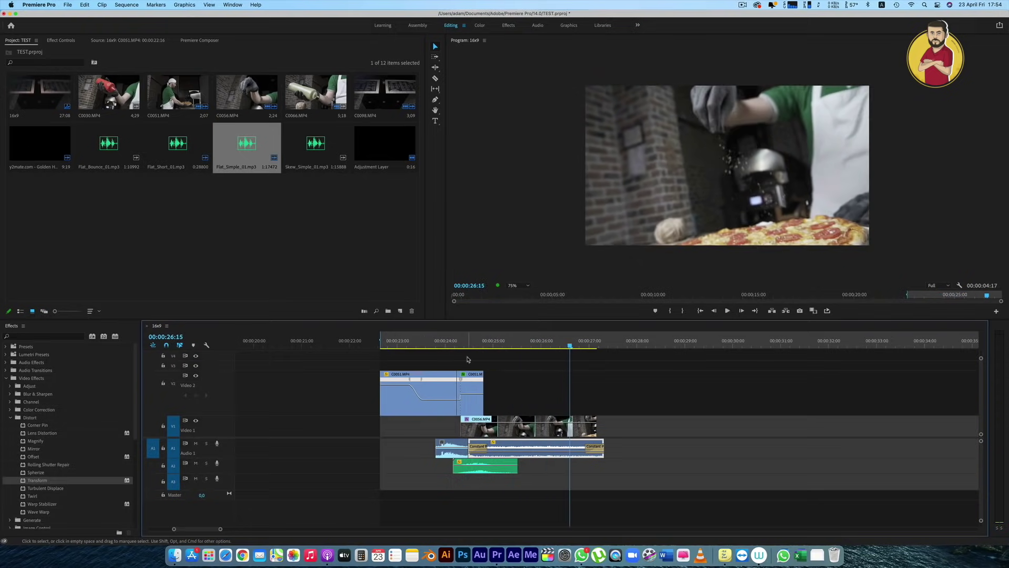
pyautogui.moveTo(455, 343); pyautogui.dragTo(472, 345)
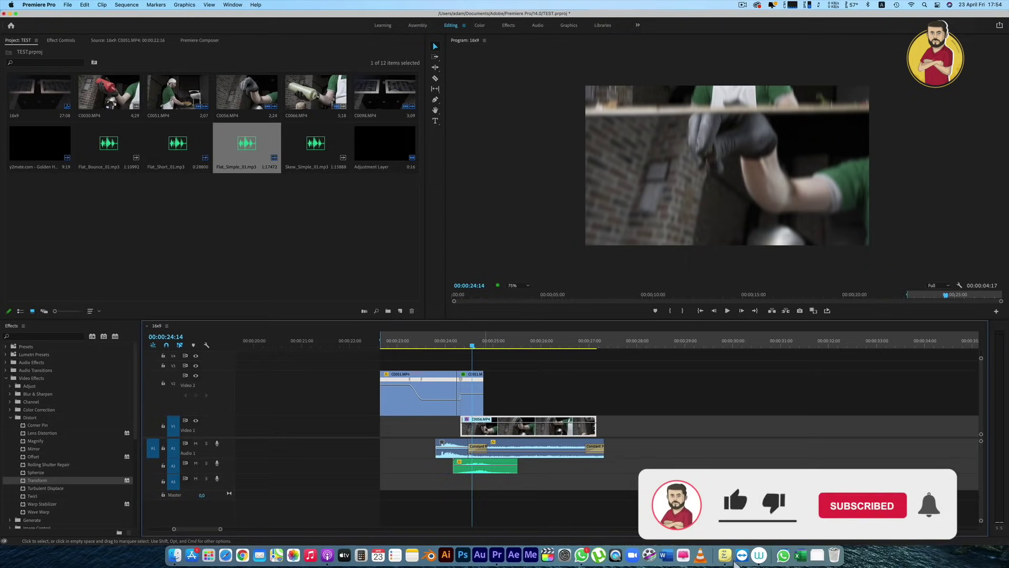
pyautogui.hotkey('shift', '5')
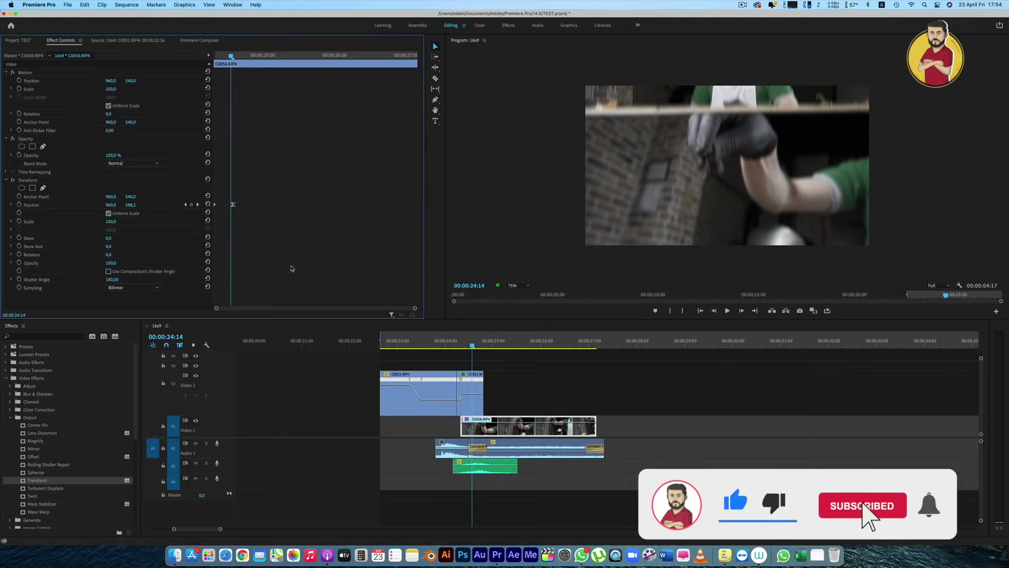
pyautogui.moveTo(472, 345); pyautogui.dragTo(468, 347)
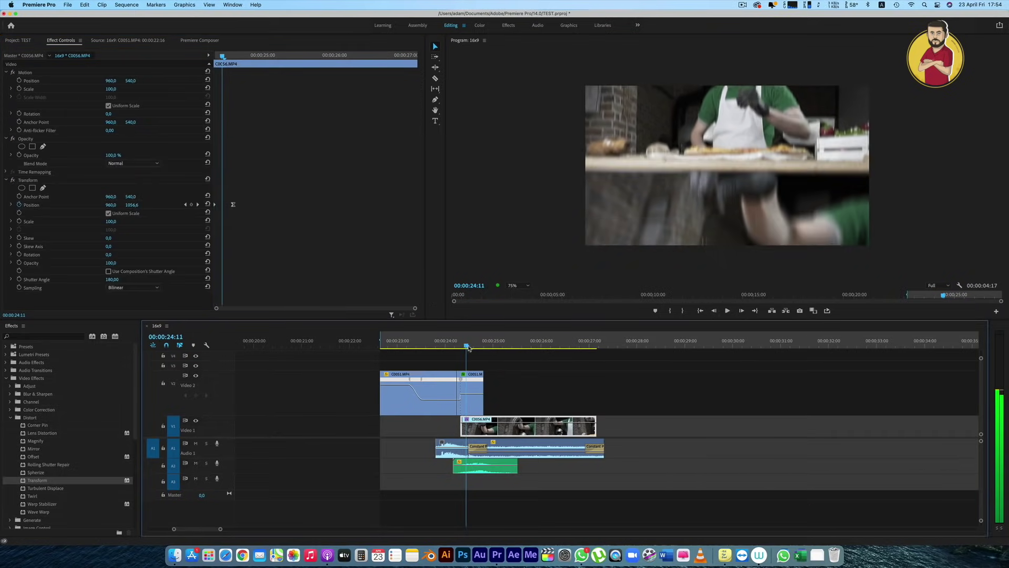